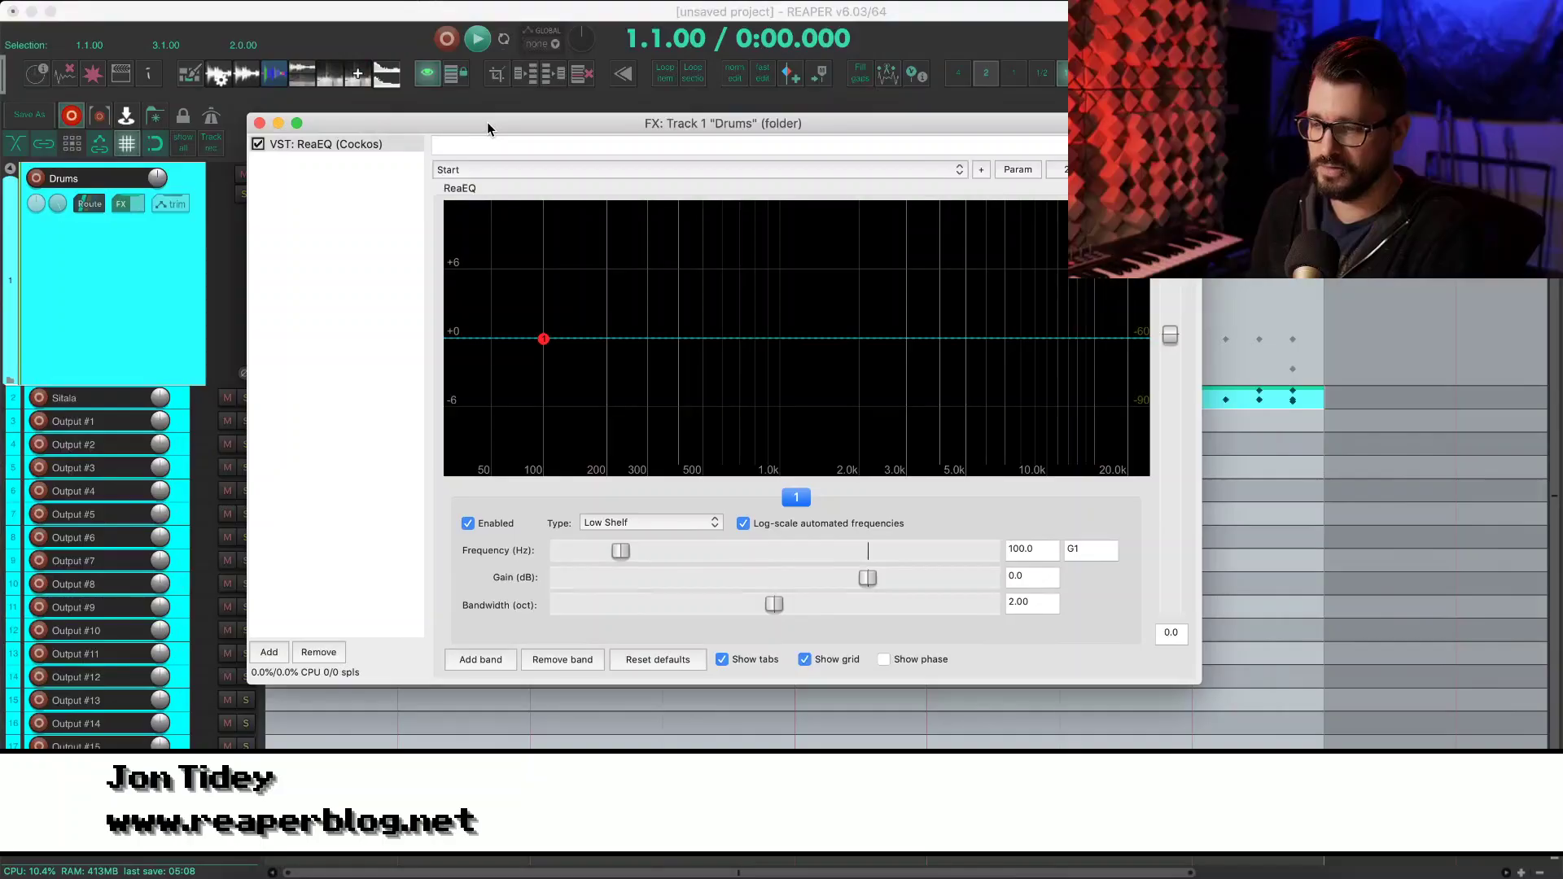
# - Move the ReaEQ window aside and briefly play the drums to hear them unprocessed
pyautogui.moveTo(487, 120); pyautogui.dragTo(501, 223)
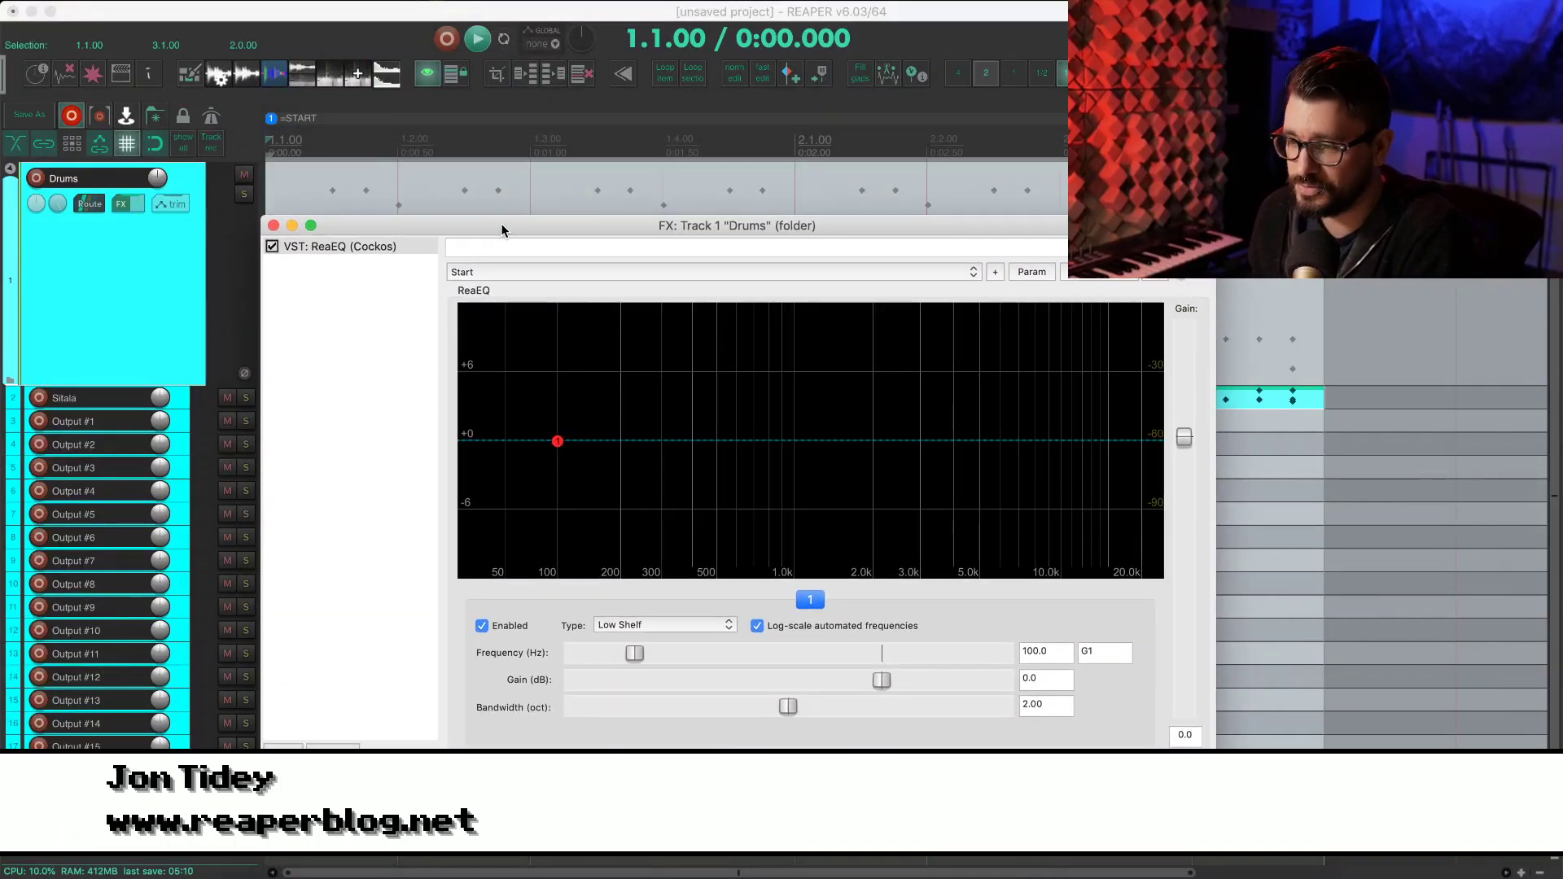
pyautogui.click(119, 288)
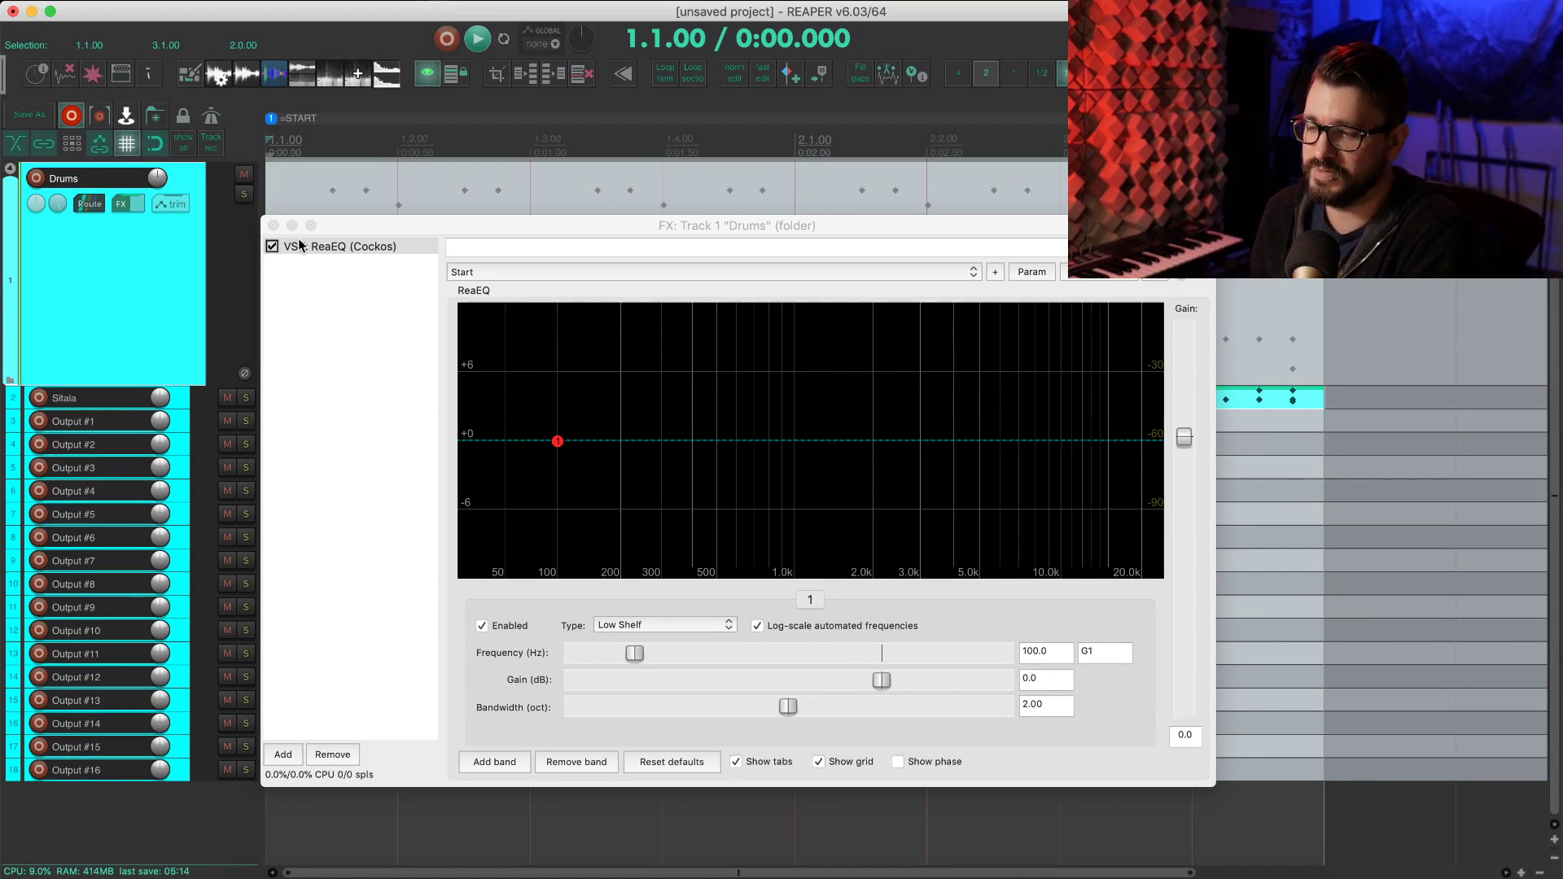
pyautogui.press('space')
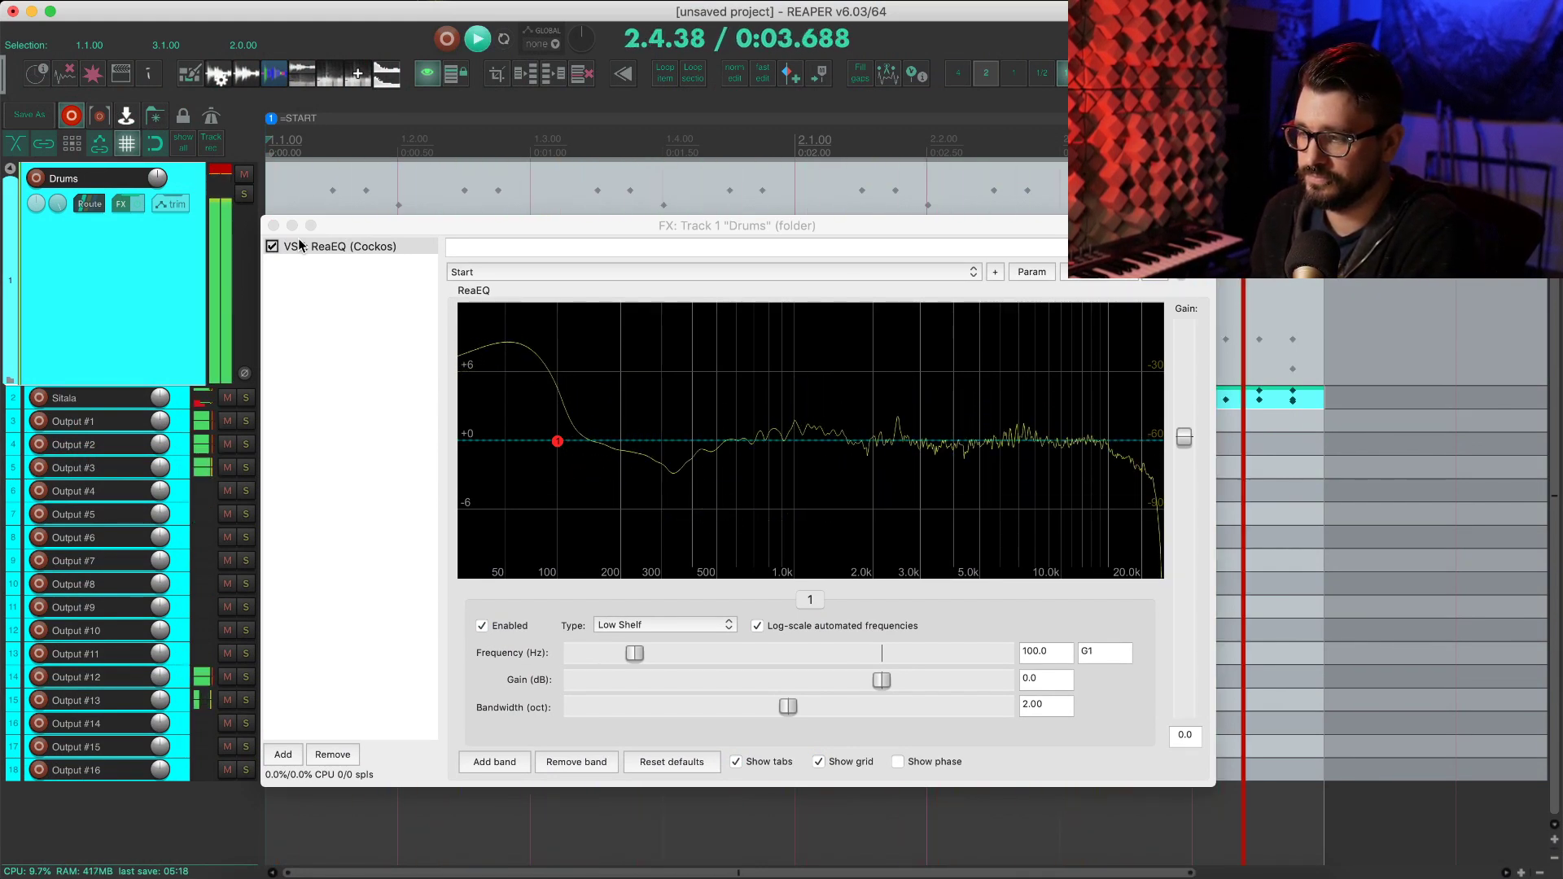
pyautogui.press('space')
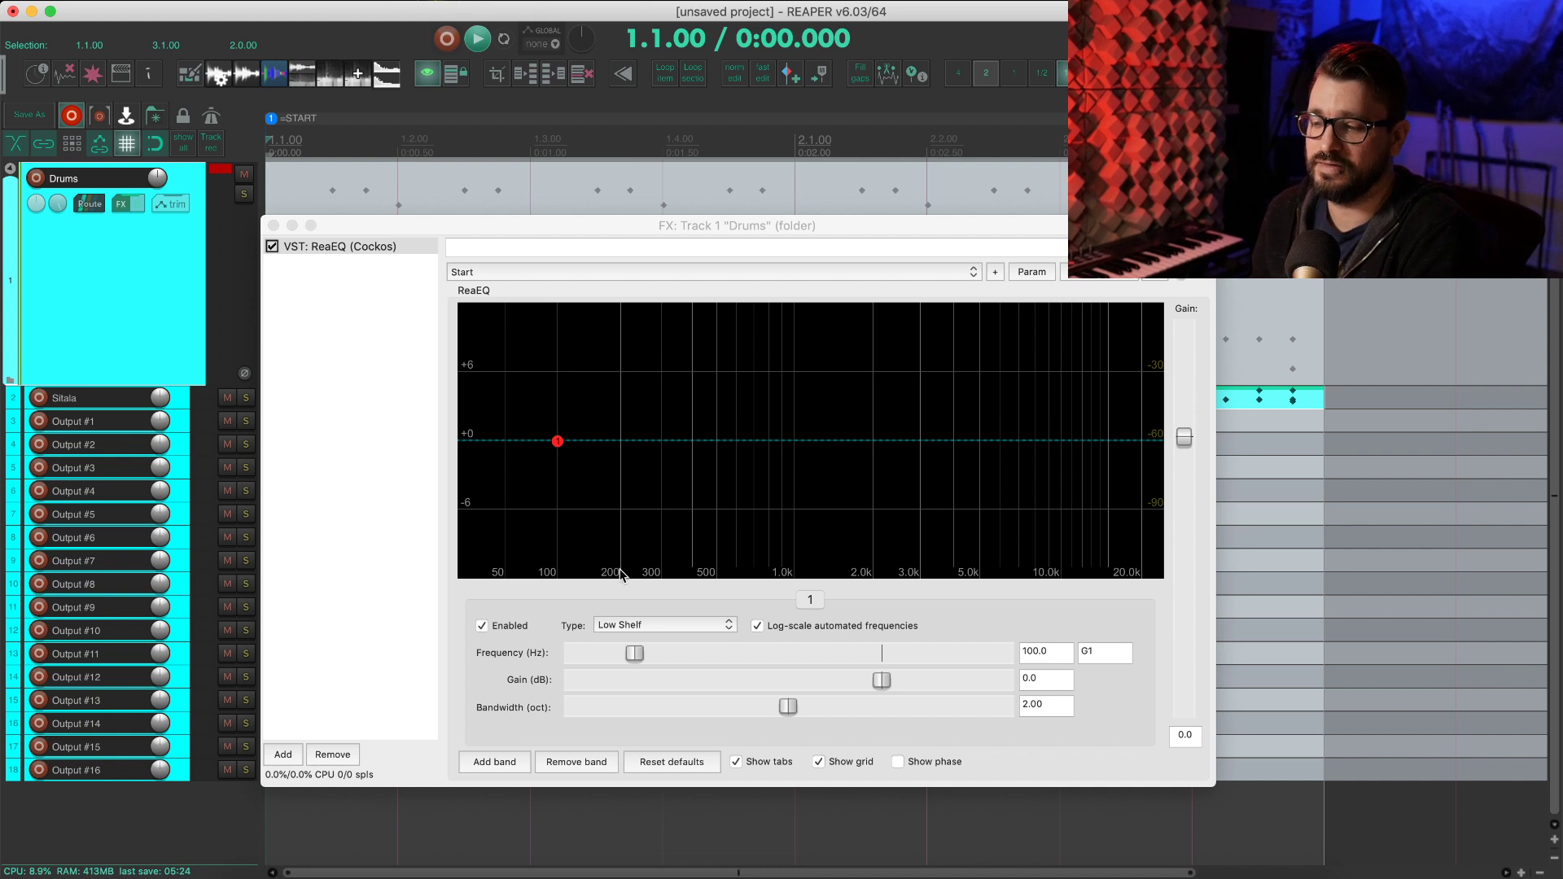
# - Make band 1 an All Pass filter and sweep it to about 262.5 Hz during playback
pyautogui.click(641, 625)
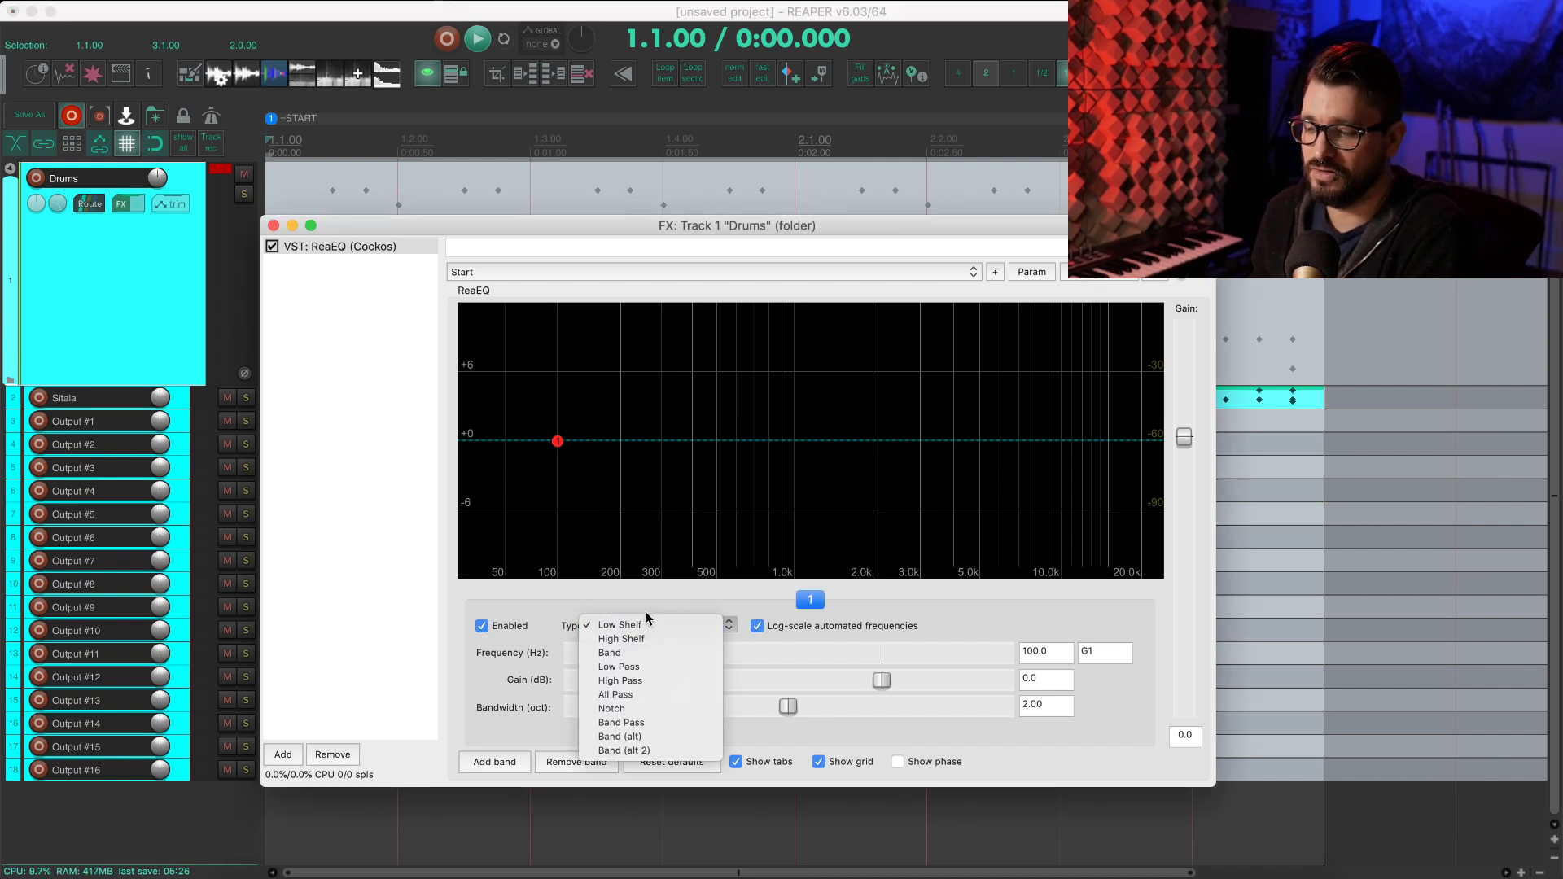
pyautogui.click(656, 695)
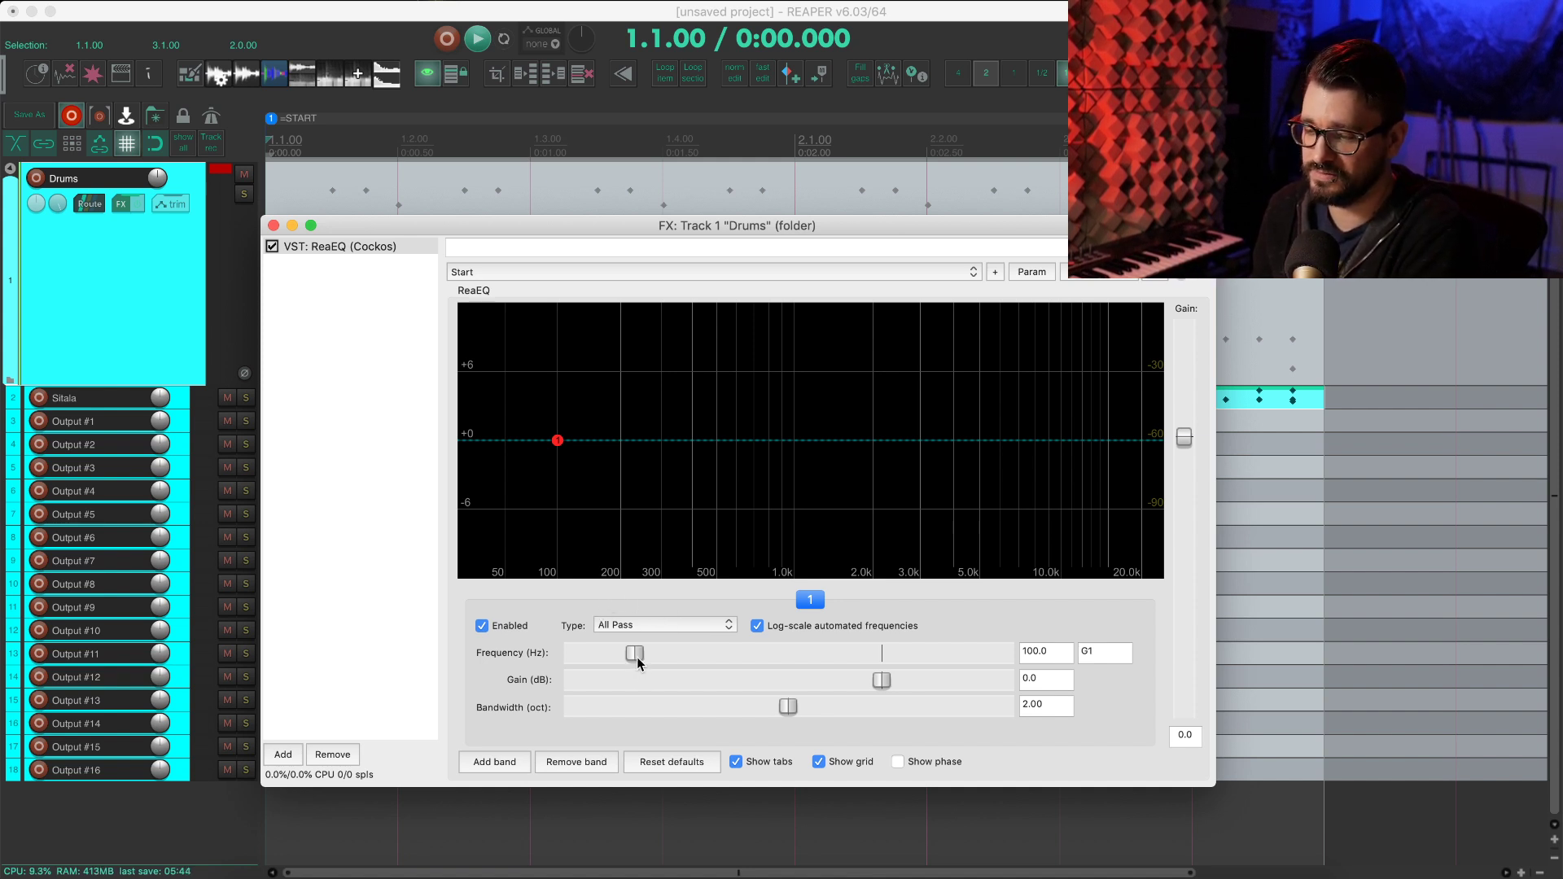
pyautogui.press('space')
pyautogui.moveTo(633, 652); pyautogui.dragTo(693, 633)
pyautogui.press('space')
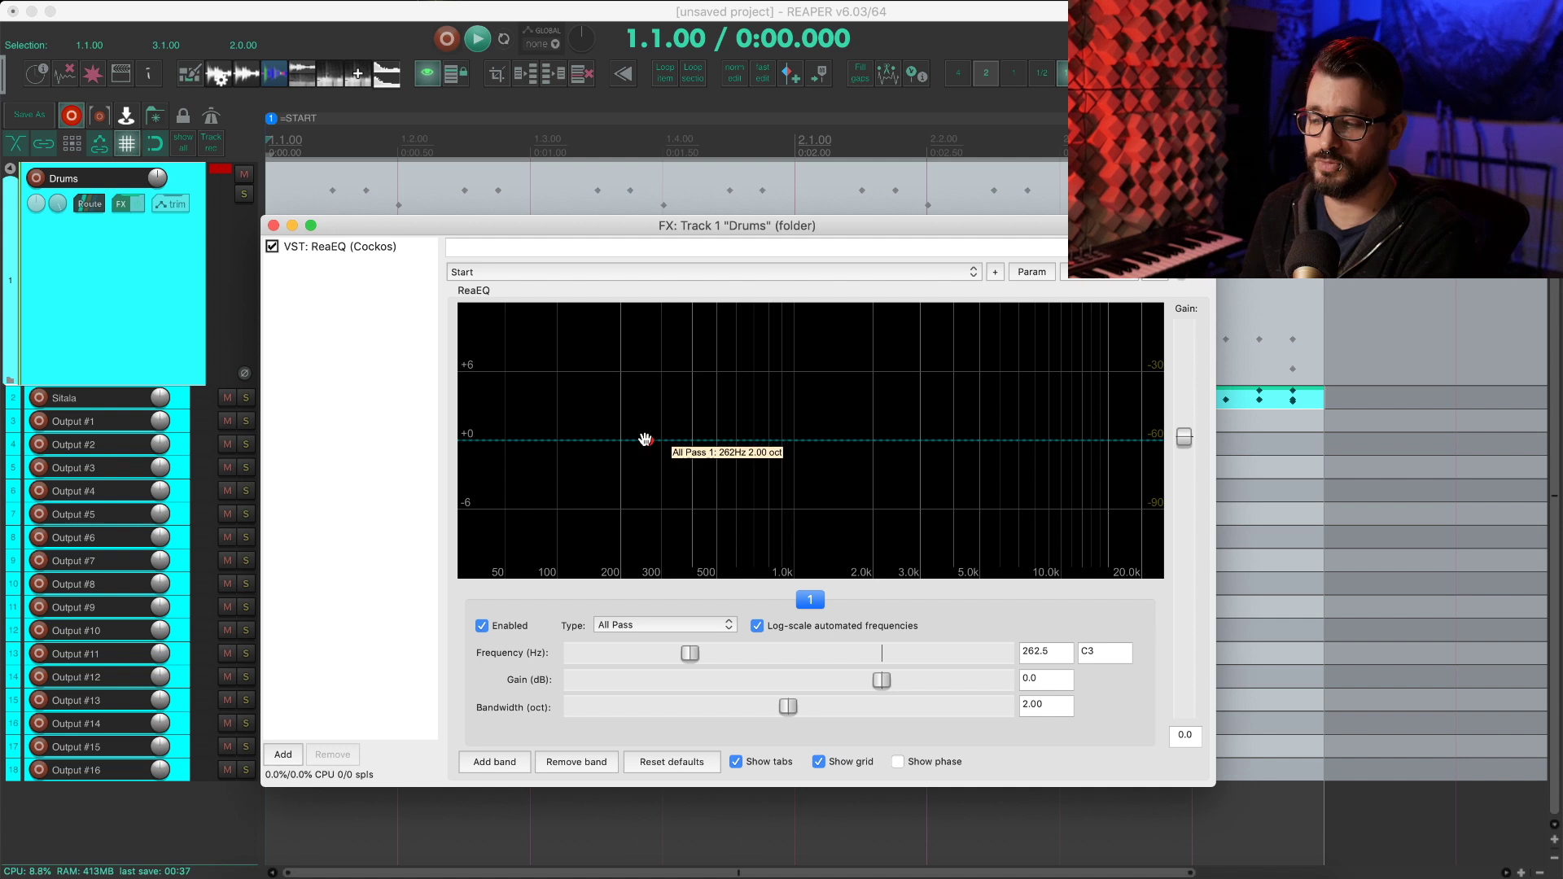
# - Show the phase response, try a narrower bandwidth, then reset it to 2.00 octaves
pyautogui.click(899, 763)
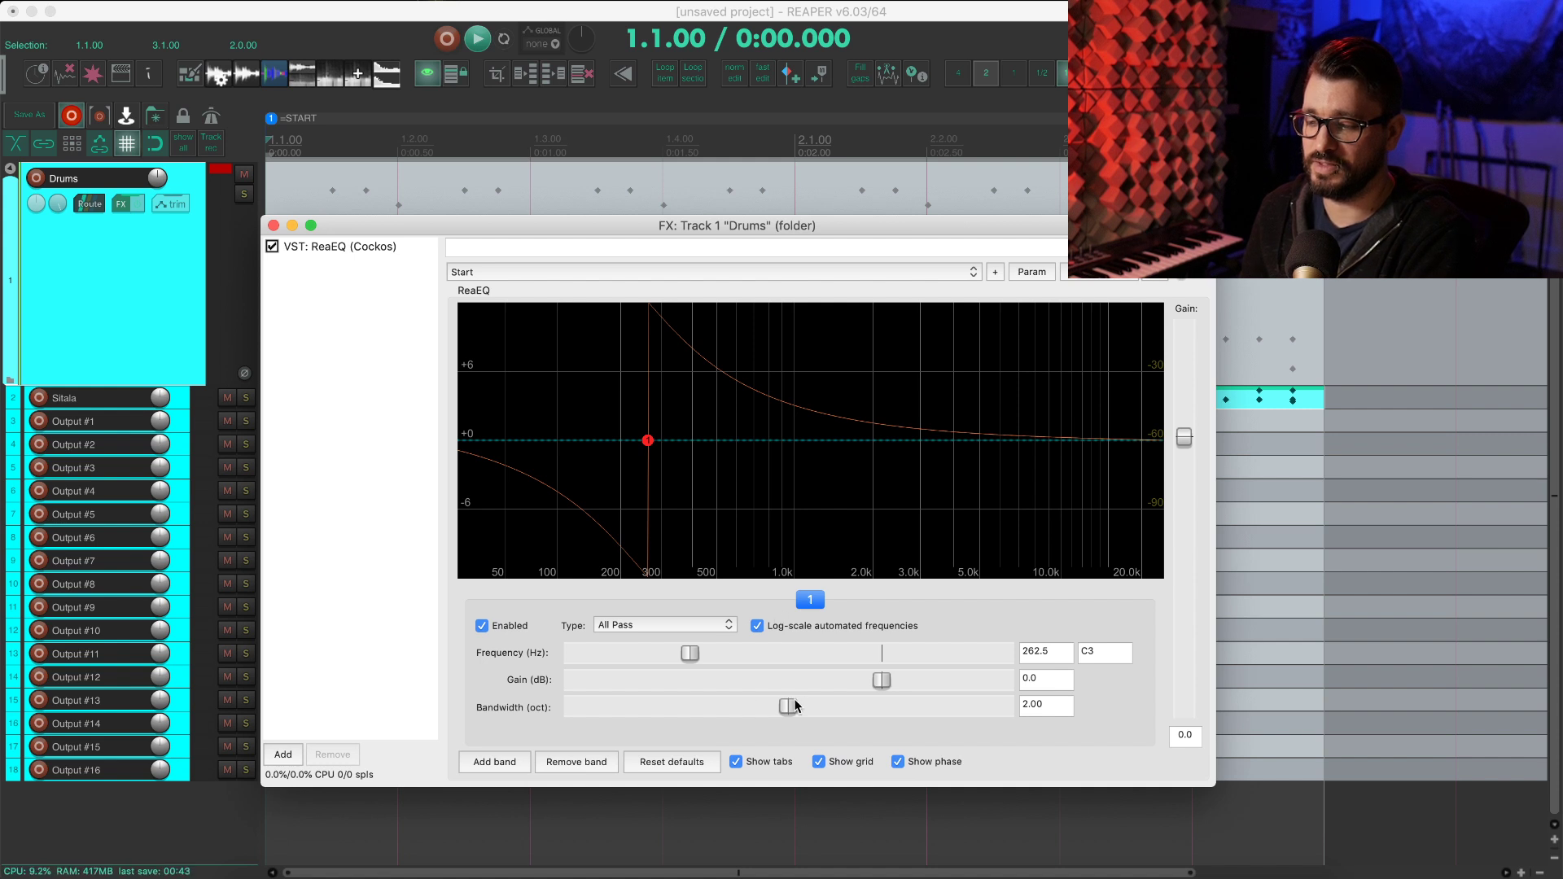
pyautogui.moveTo(795, 706); pyautogui.dragTo(737, 701)
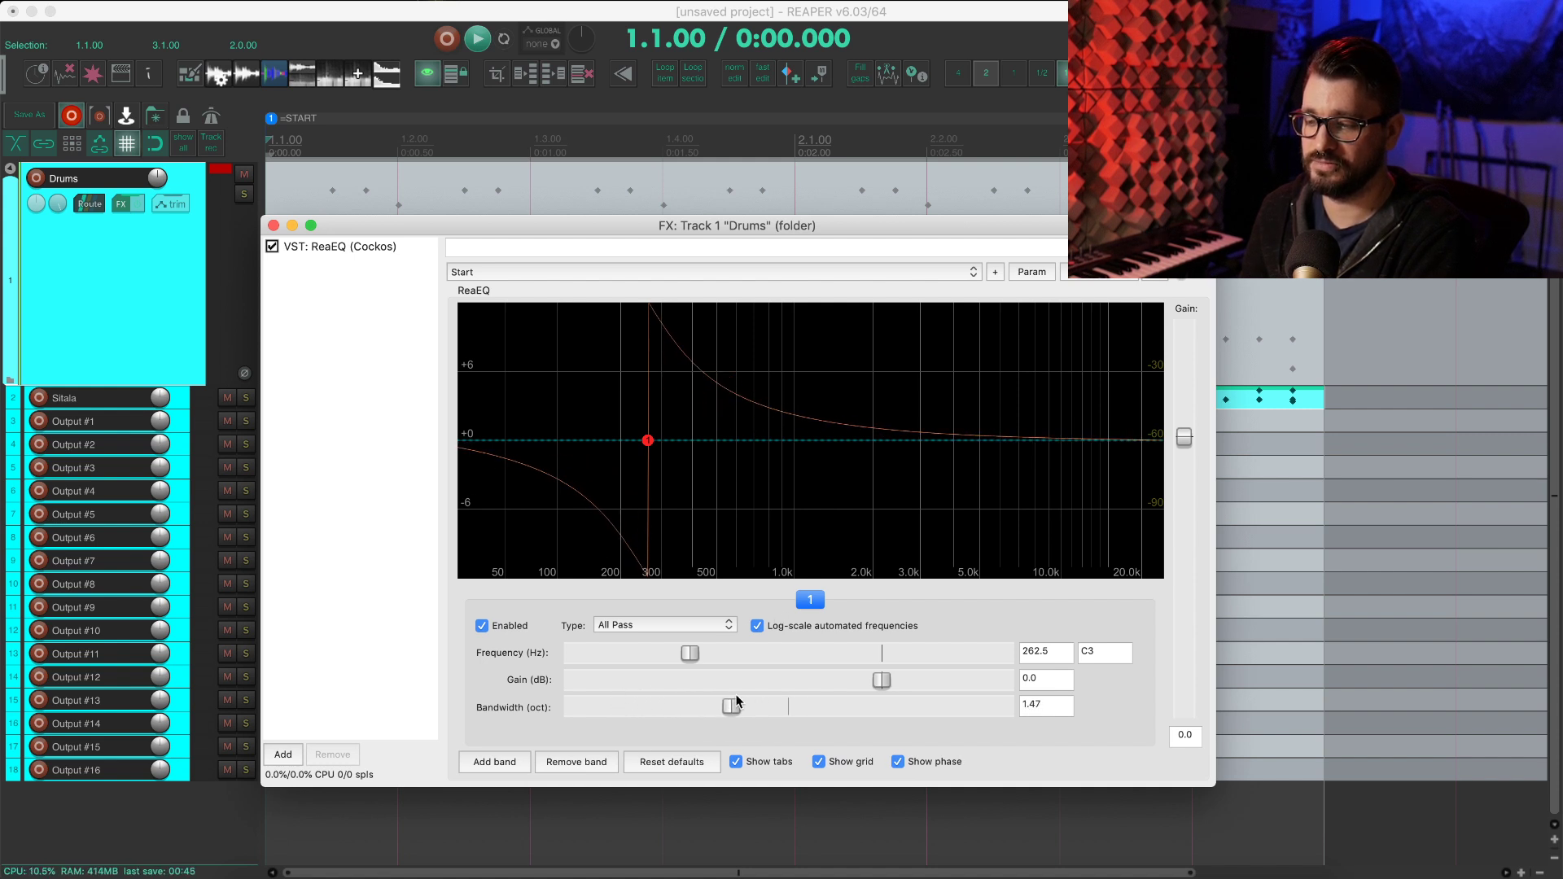
pyautogui.doubleClick(735, 707)
# - Sweep band 1's all-pass frequency to 299 Hz while the drums play
pyautogui.press('space')
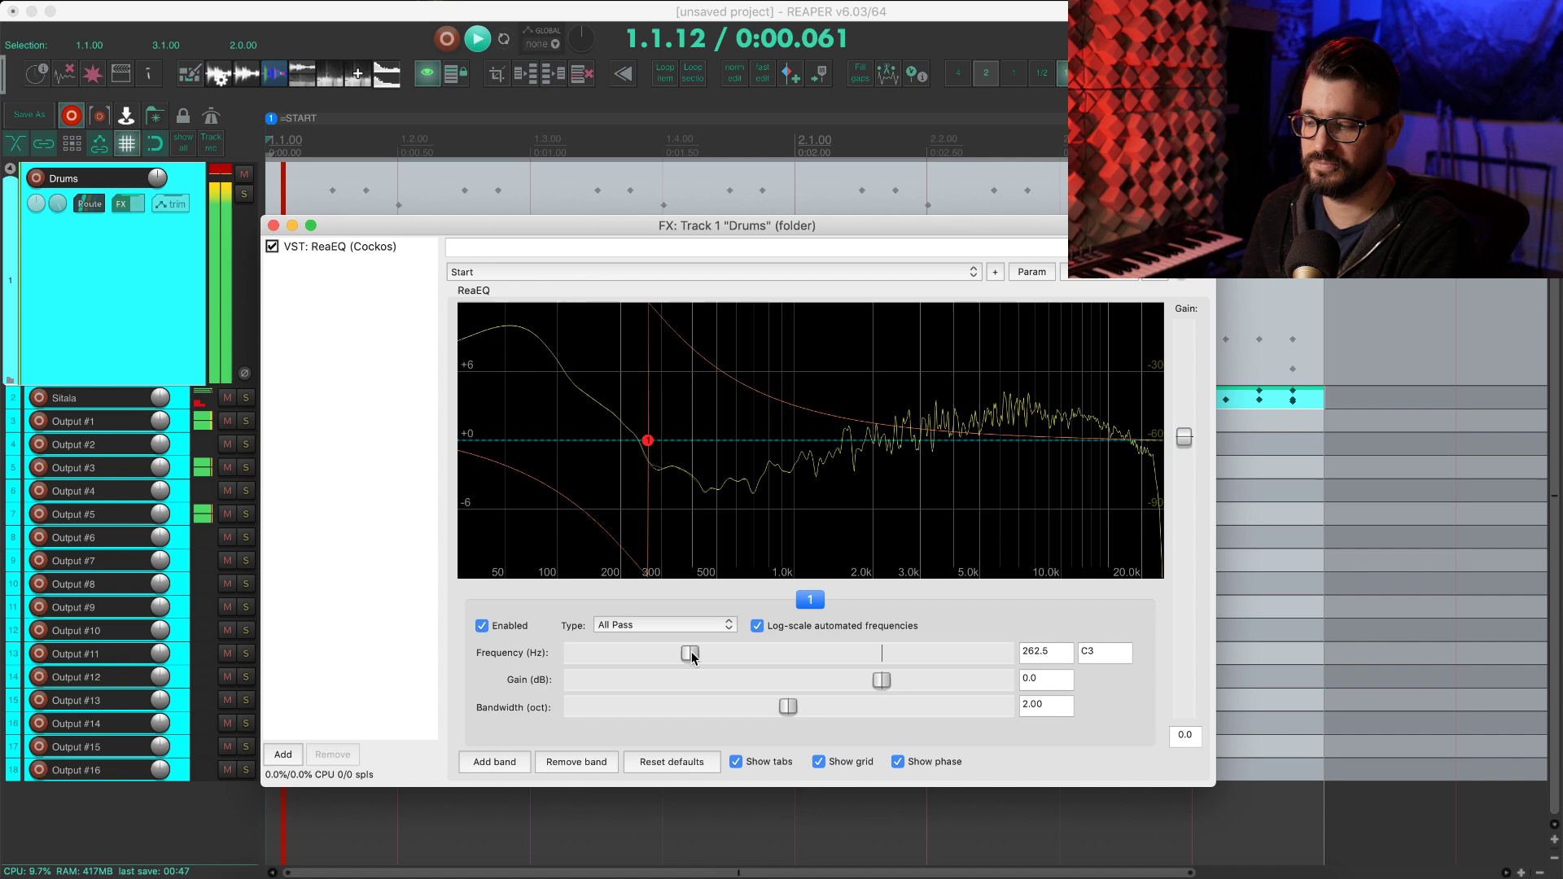
pyautogui.moveTo(691, 652); pyautogui.dragTo(698, 614)
pyautogui.press('space')
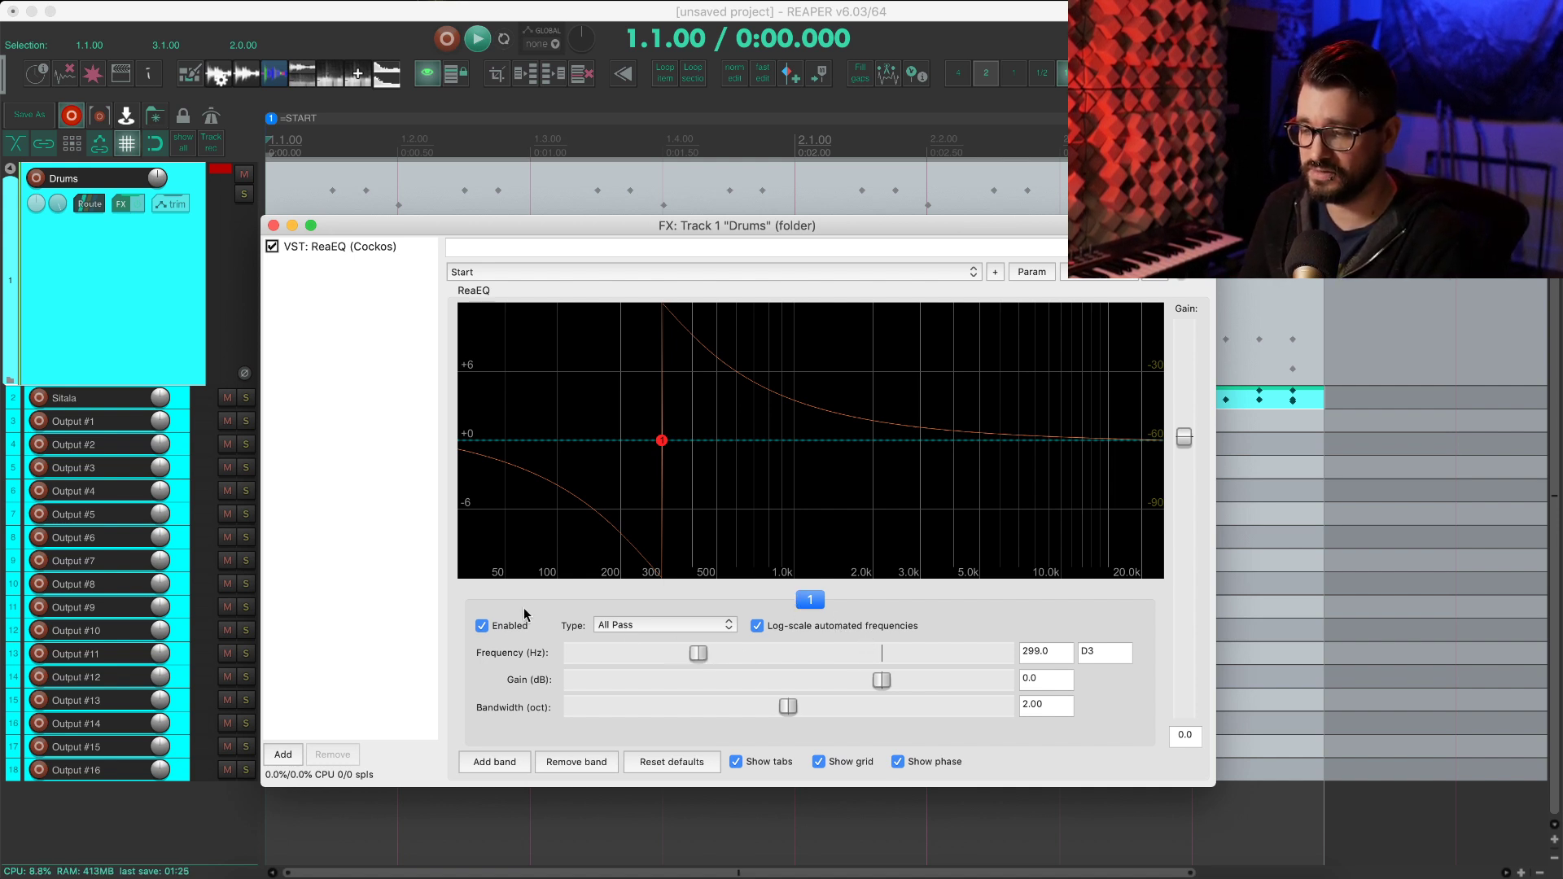
# - Solo Output #13 and raise the all-pass frequency to 2484.4 Hz while listening
pyautogui.click(245, 700)
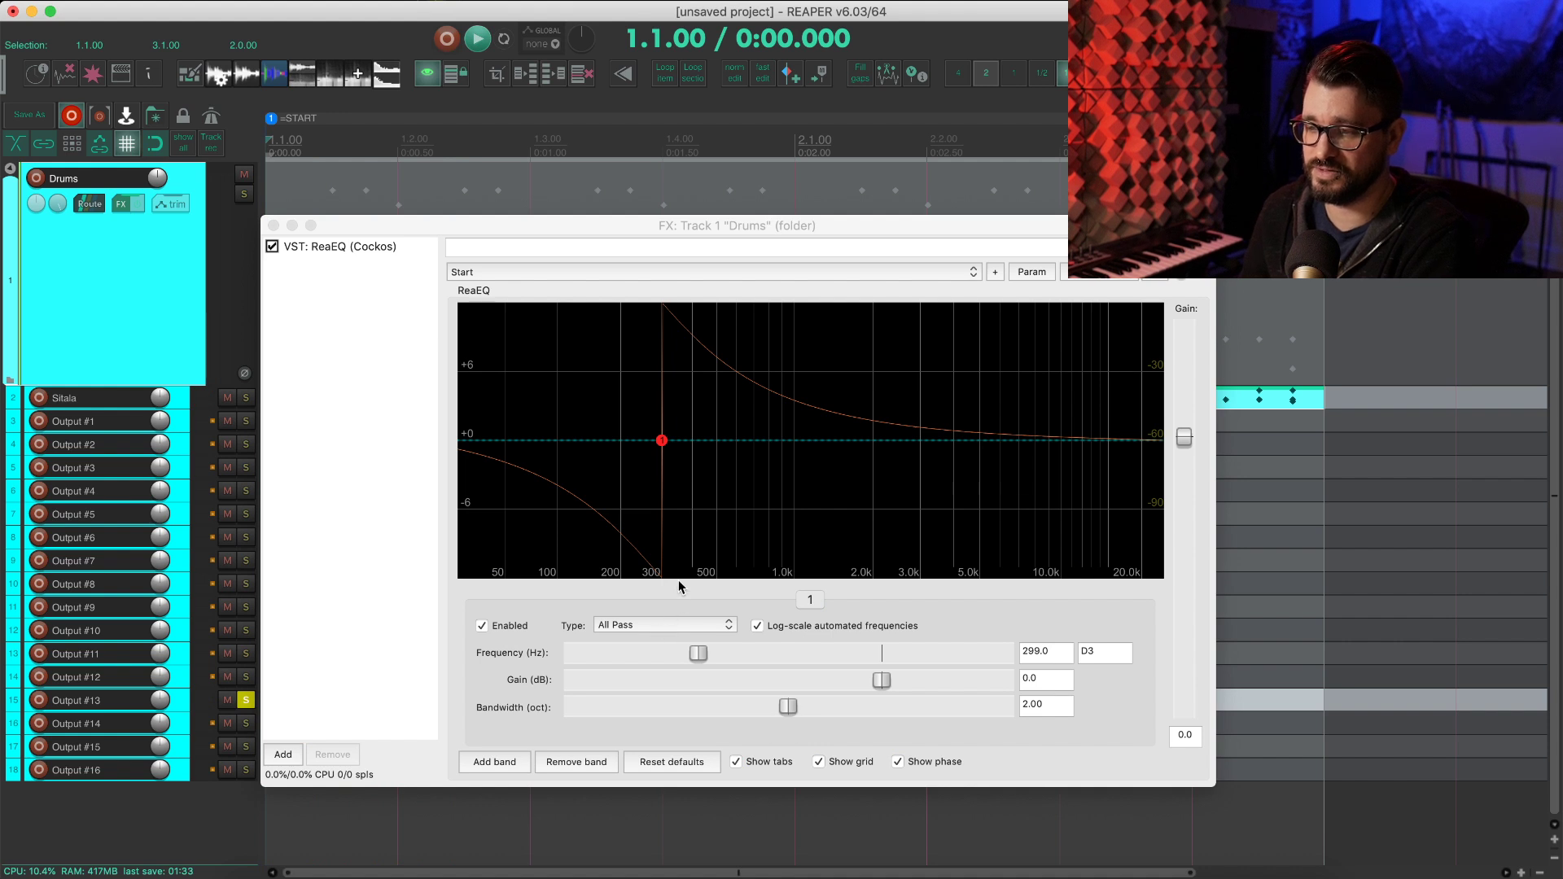
pyautogui.press('space')
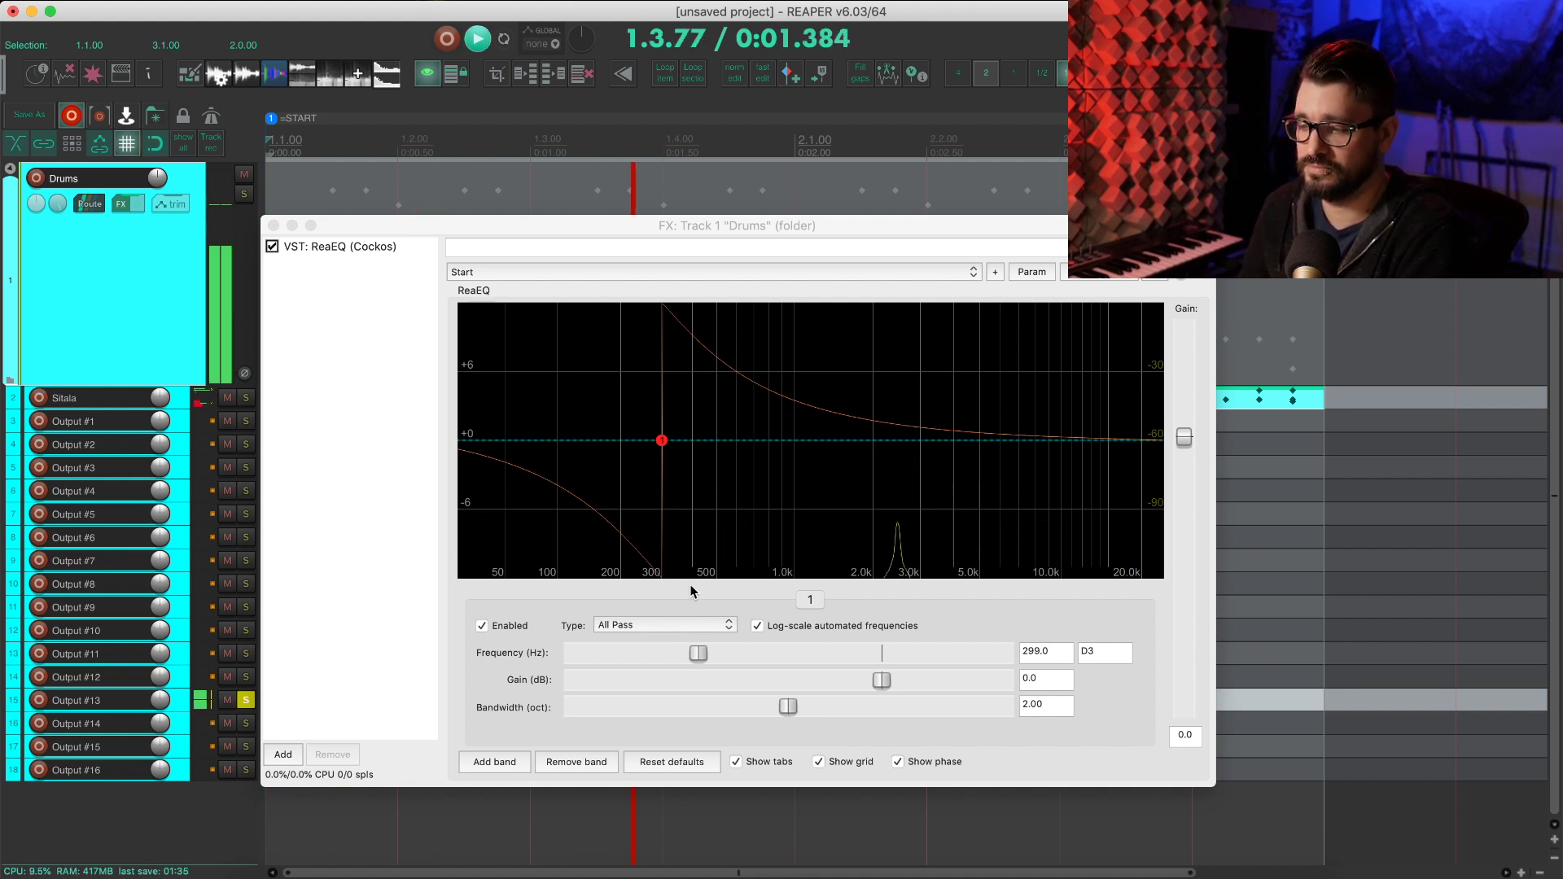
pyautogui.press('space')
pyautogui.moveTo(699, 653); pyautogui.dragTo(843, 654)
pyautogui.press('space')
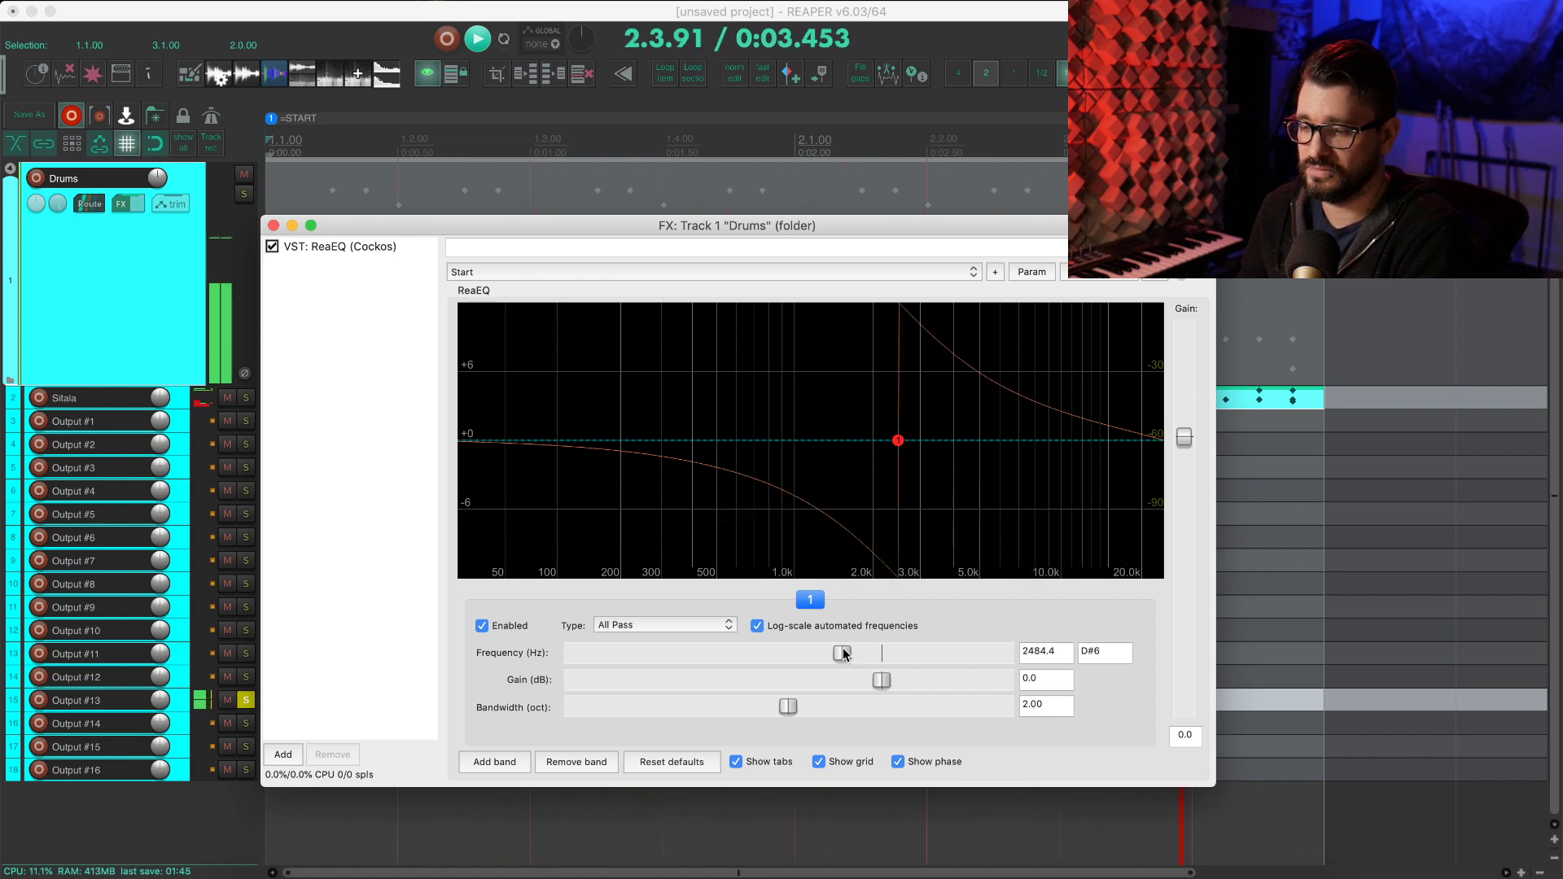
# - Unsolo Output #13 and compare the drum mix with ReaEQ bypassed and re-enabled
pyautogui.click(246, 700)
pyautogui.press('space')
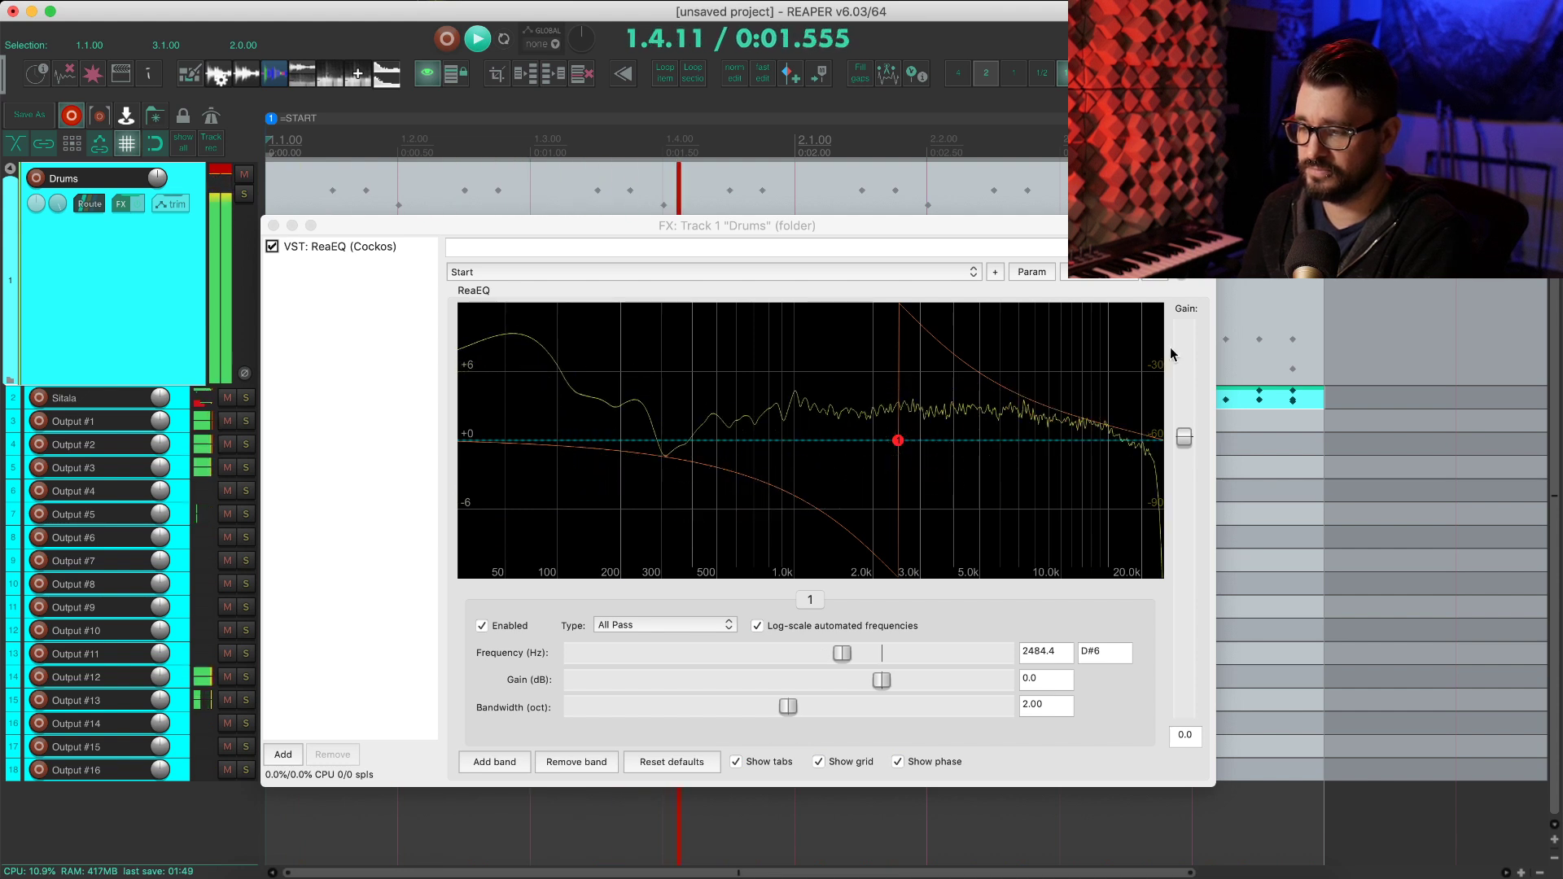
pyautogui.click(1204, 280)
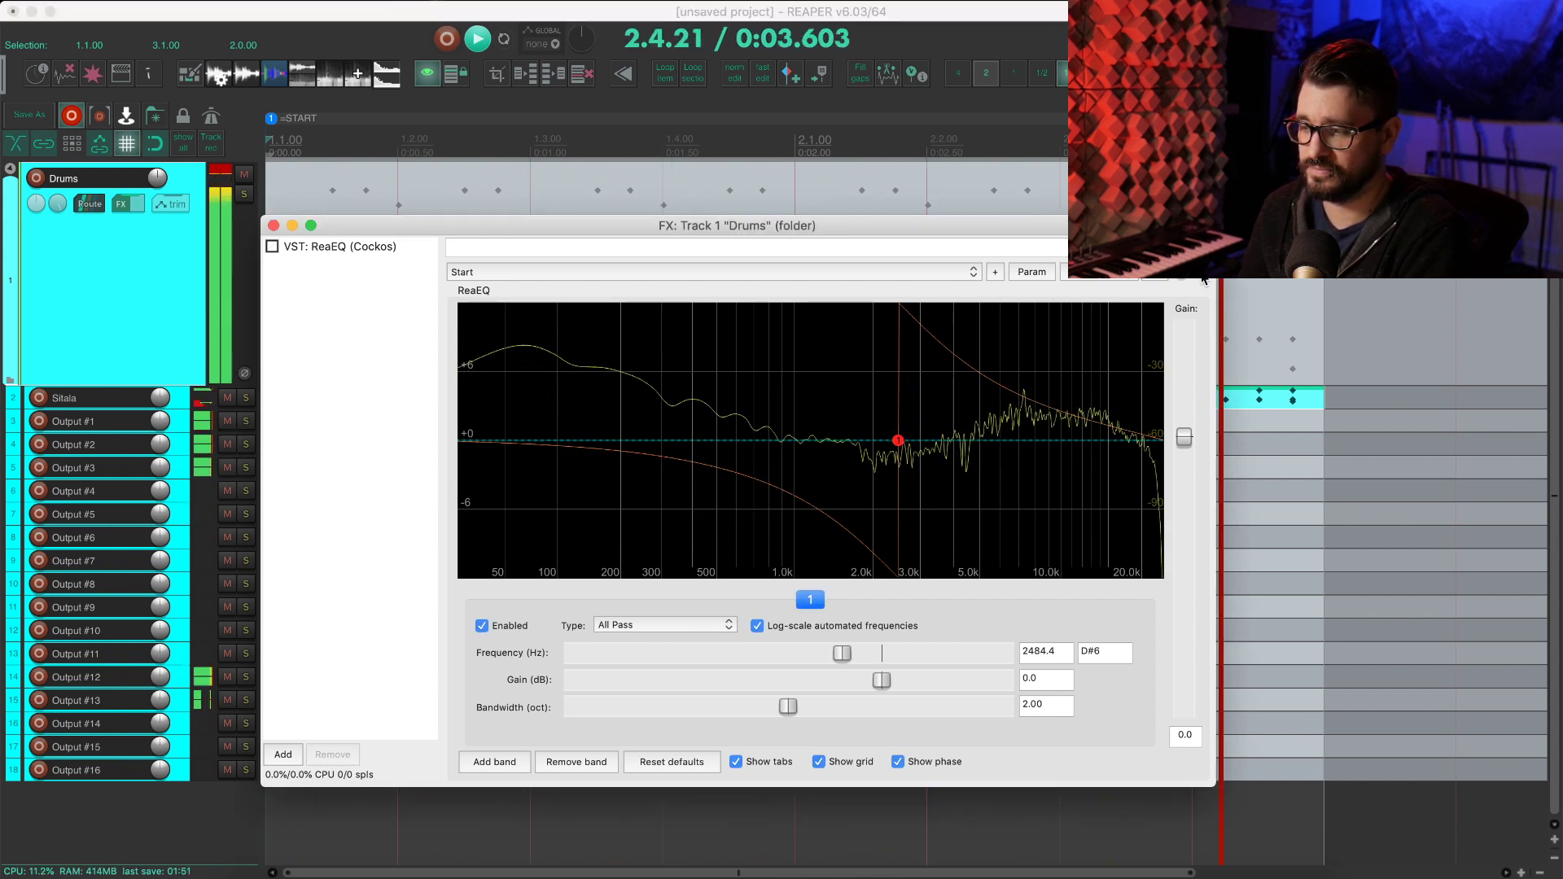
pyautogui.press('space')
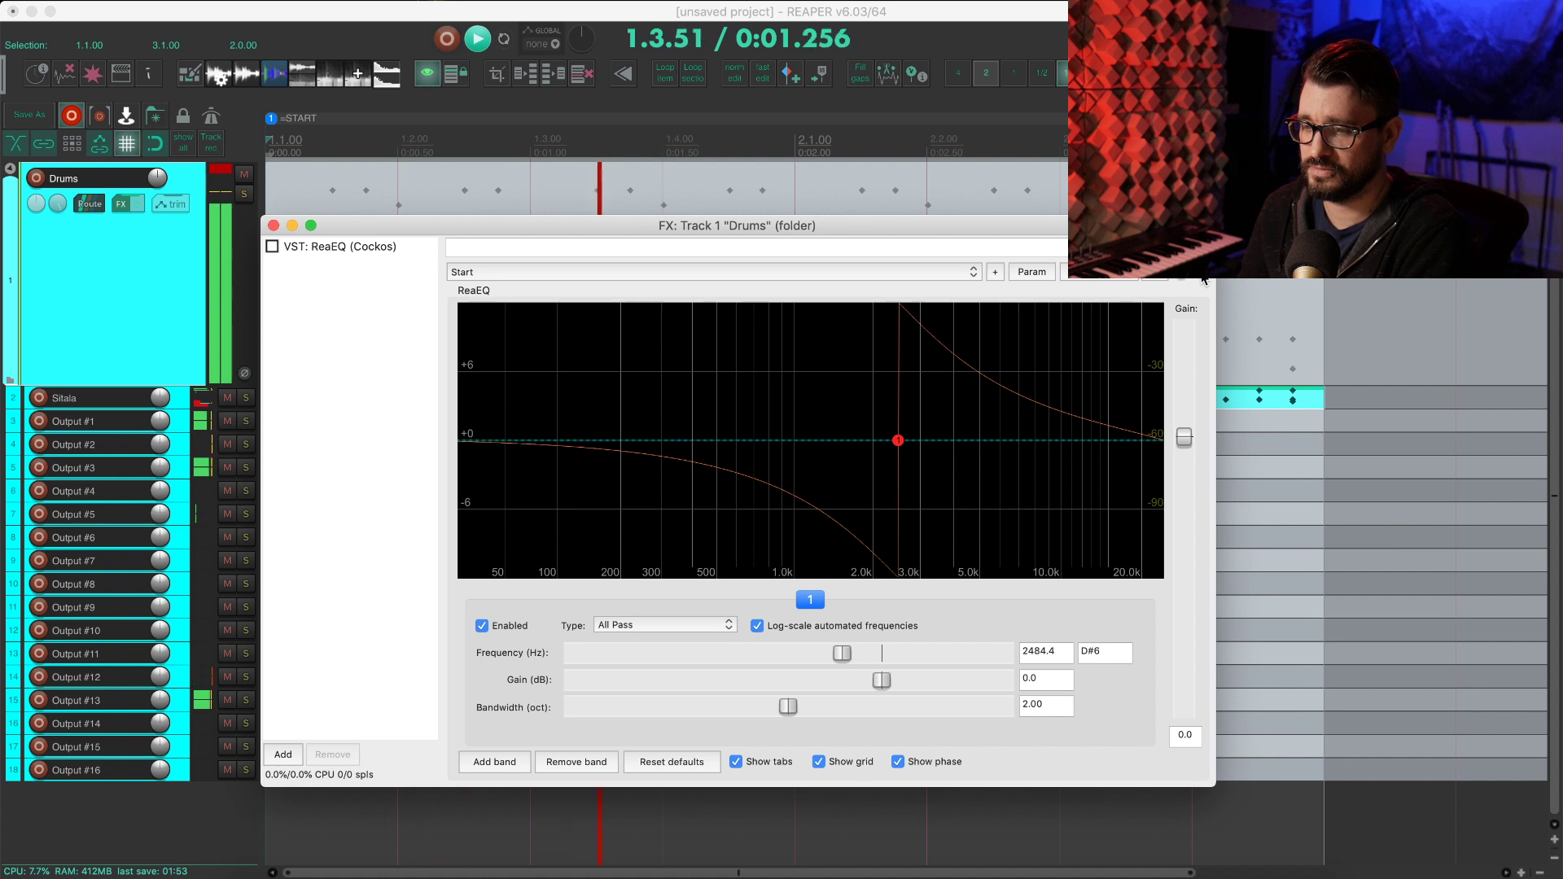
pyautogui.hotkey('ctrl', 'b')
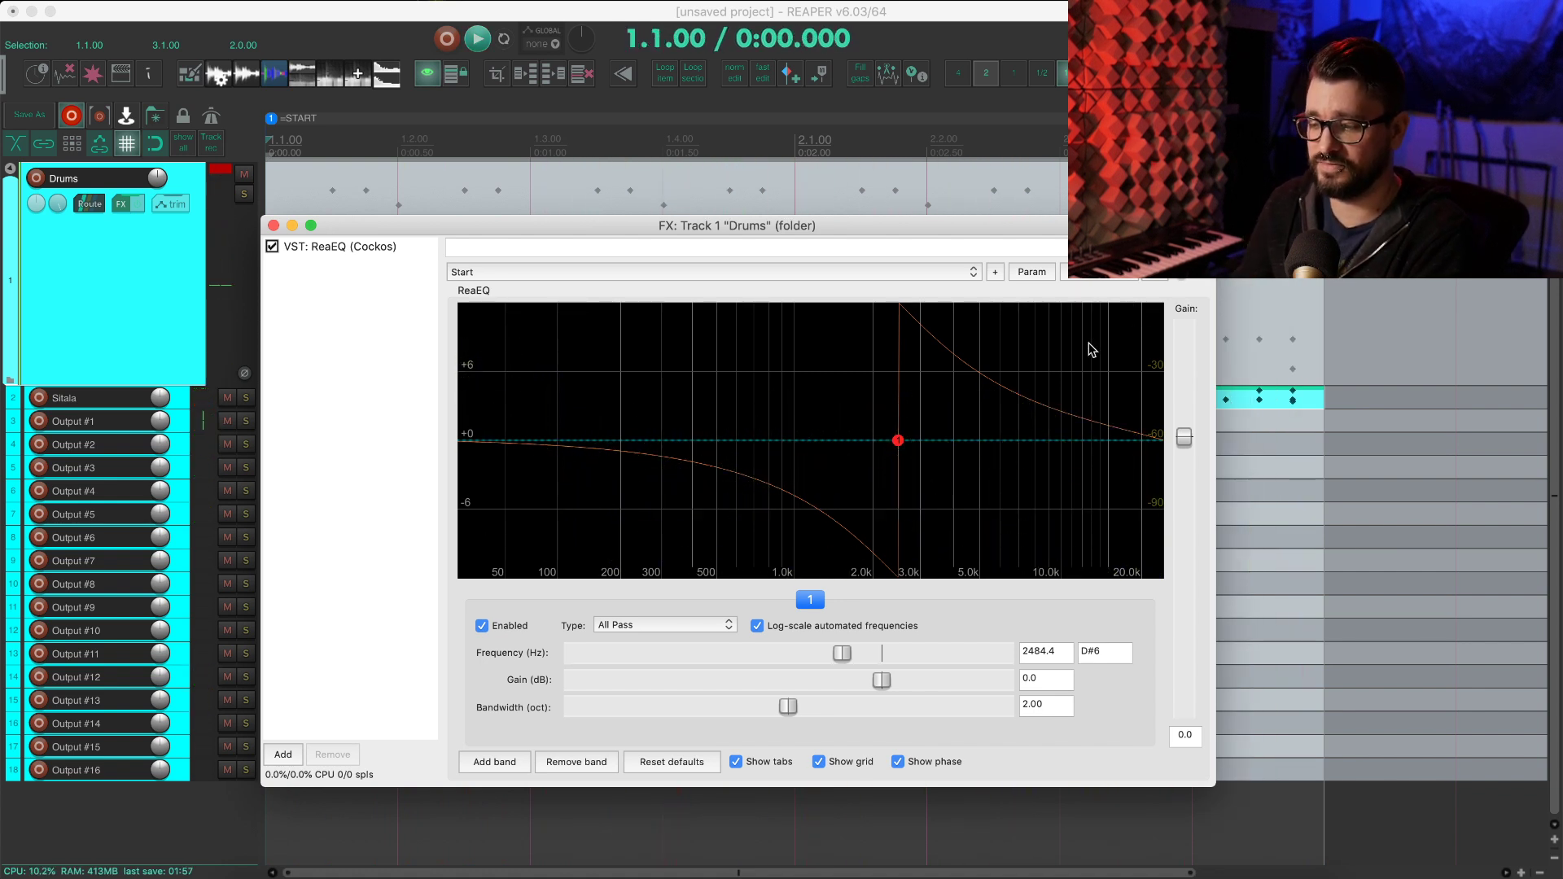
# - Audition narrow all-pass bandwidths around 0.32–0.35 octaves, then lower the frequency toward 135 Hz
pyautogui.moveTo(788, 706); pyautogui.dragTo(603, 673)
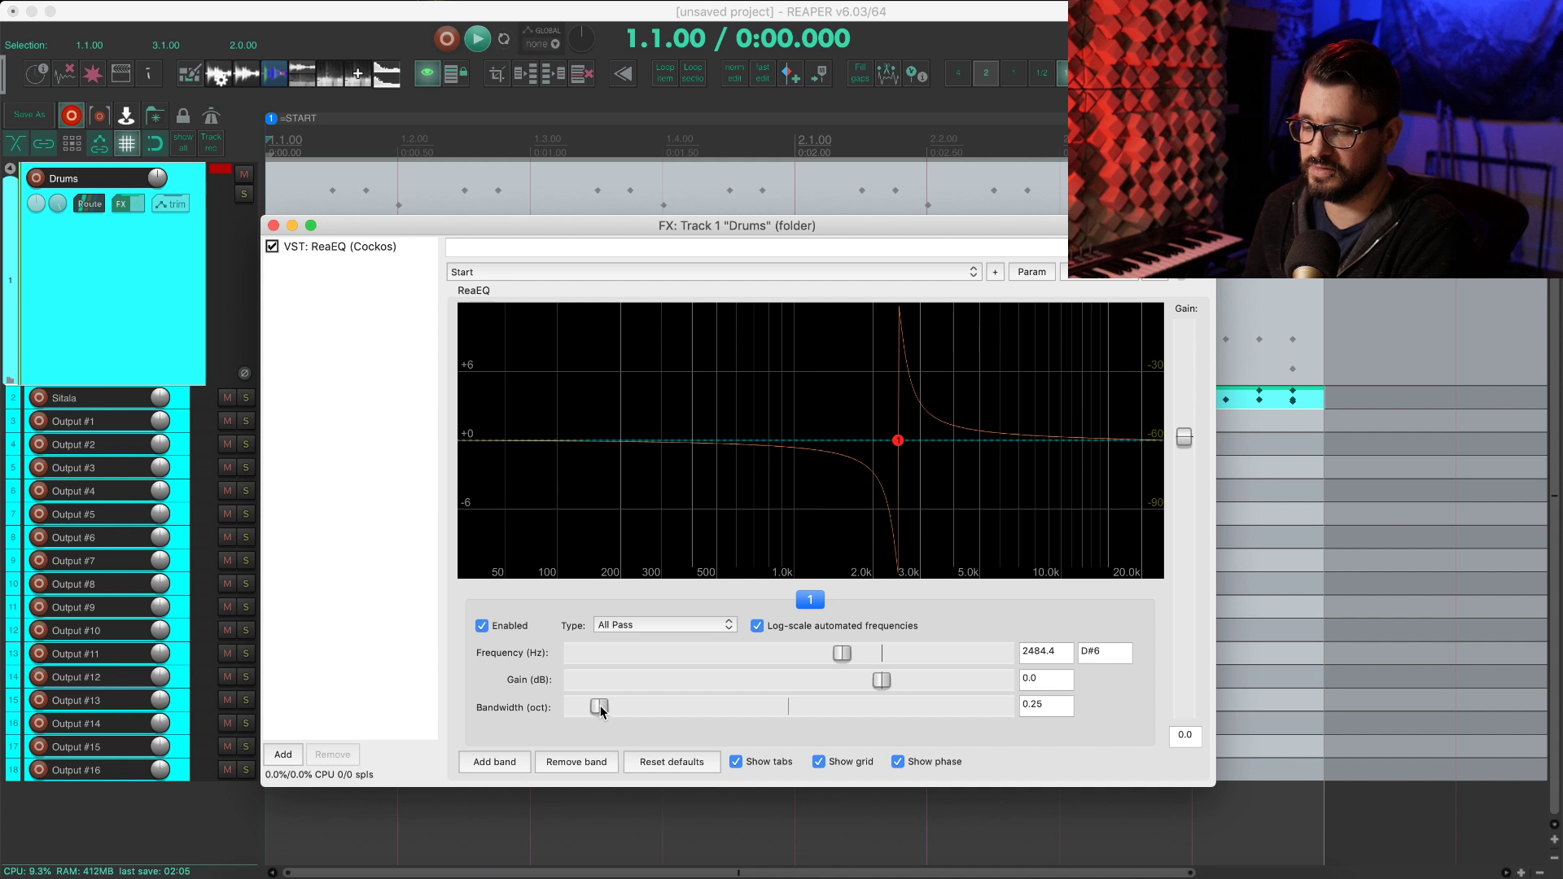
pyautogui.press('space')
pyautogui.moveTo(599, 705); pyautogui.dragTo(600, 694)
pyautogui.press('space')
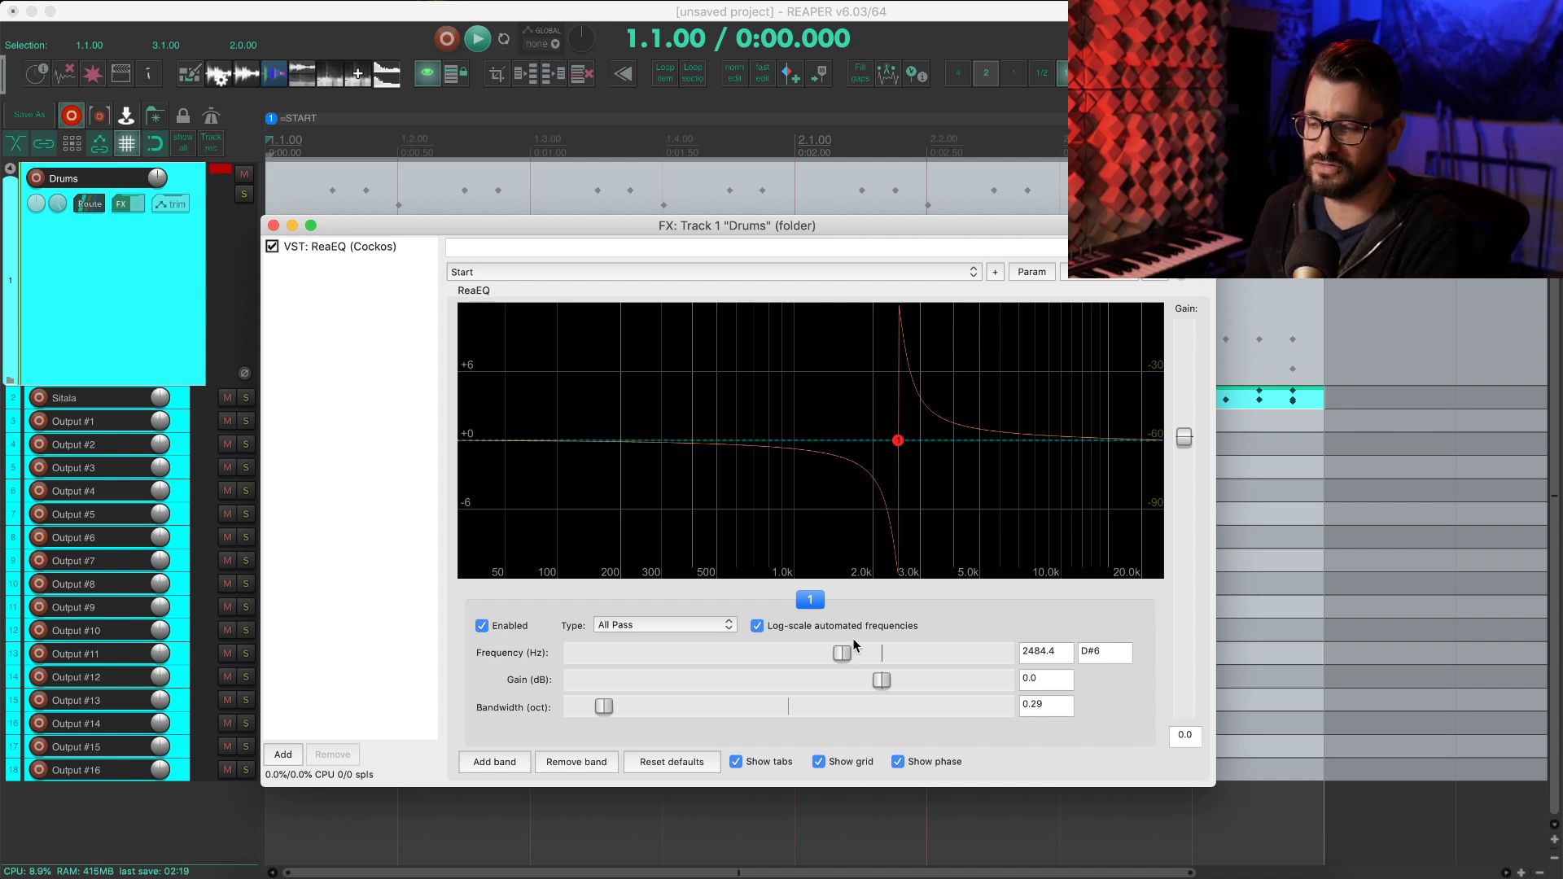
pyautogui.moveTo(603, 706); pyautogui.dragTo(616, 707)
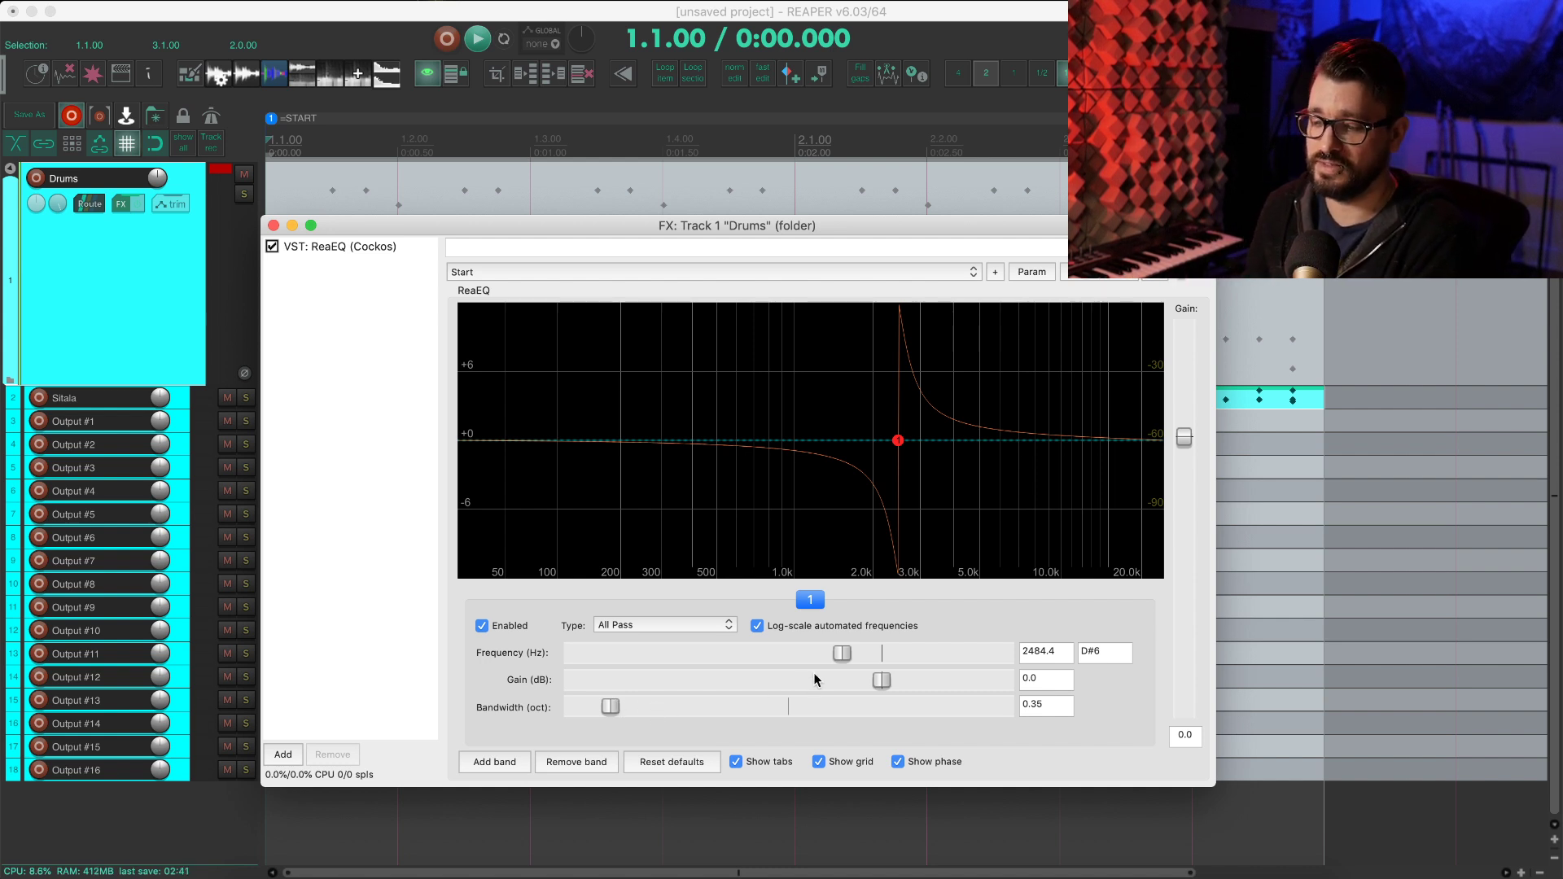
pyautogui.moveTo(843, 655); pyautogui.dragTo(657, 655)
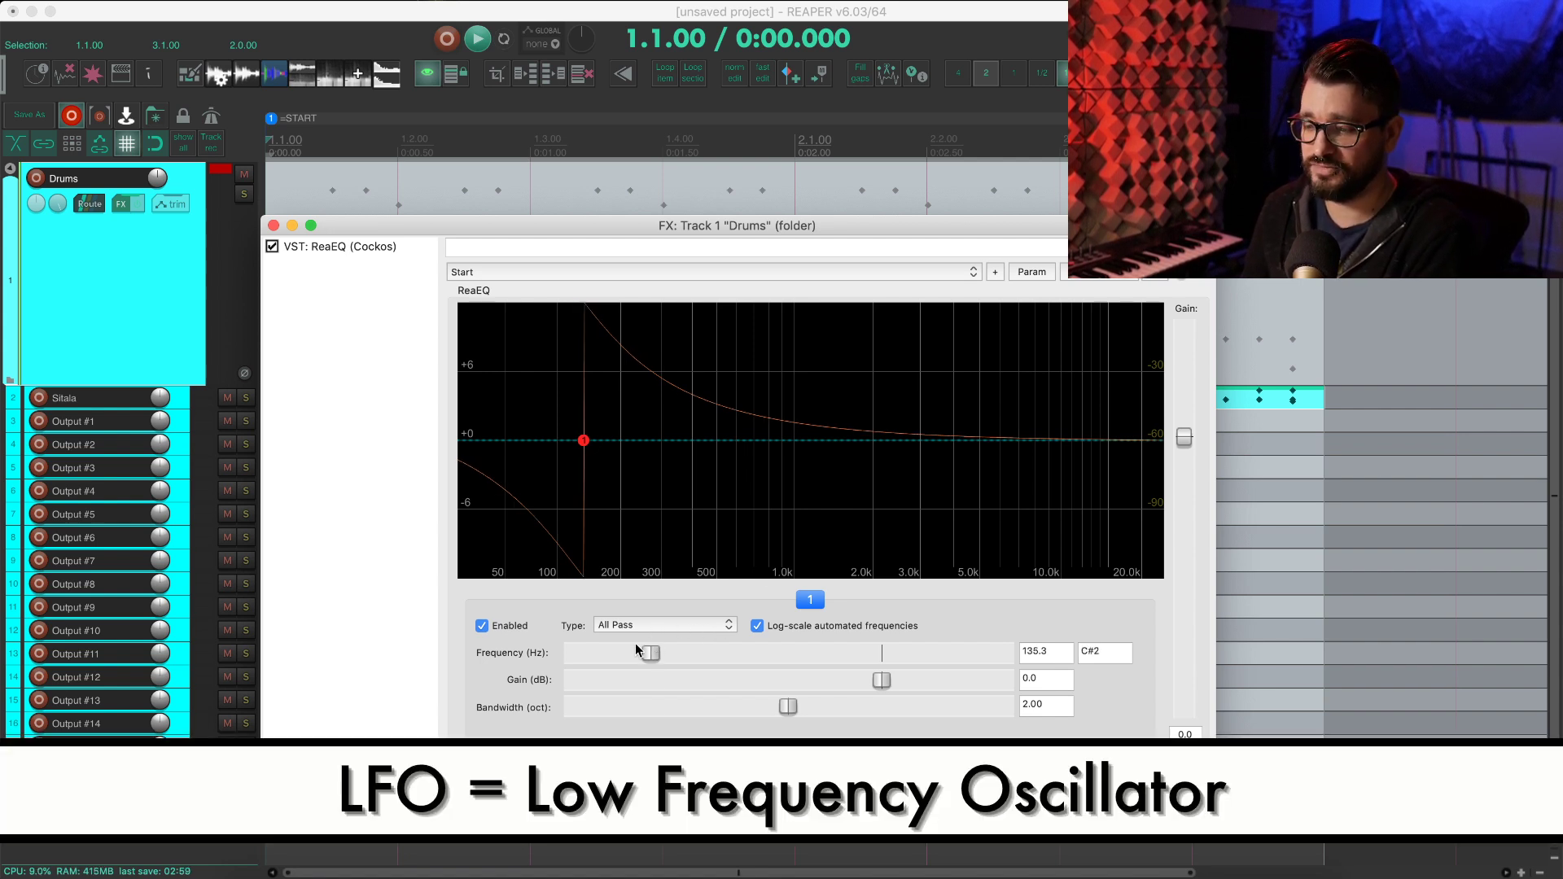
# - Fine-tune band 1's frequency to 154.1 Hz and bring up its parameter modulation settings
pyautogui.moveTo(650, 655); pyautogui.dragTo(664, 654)
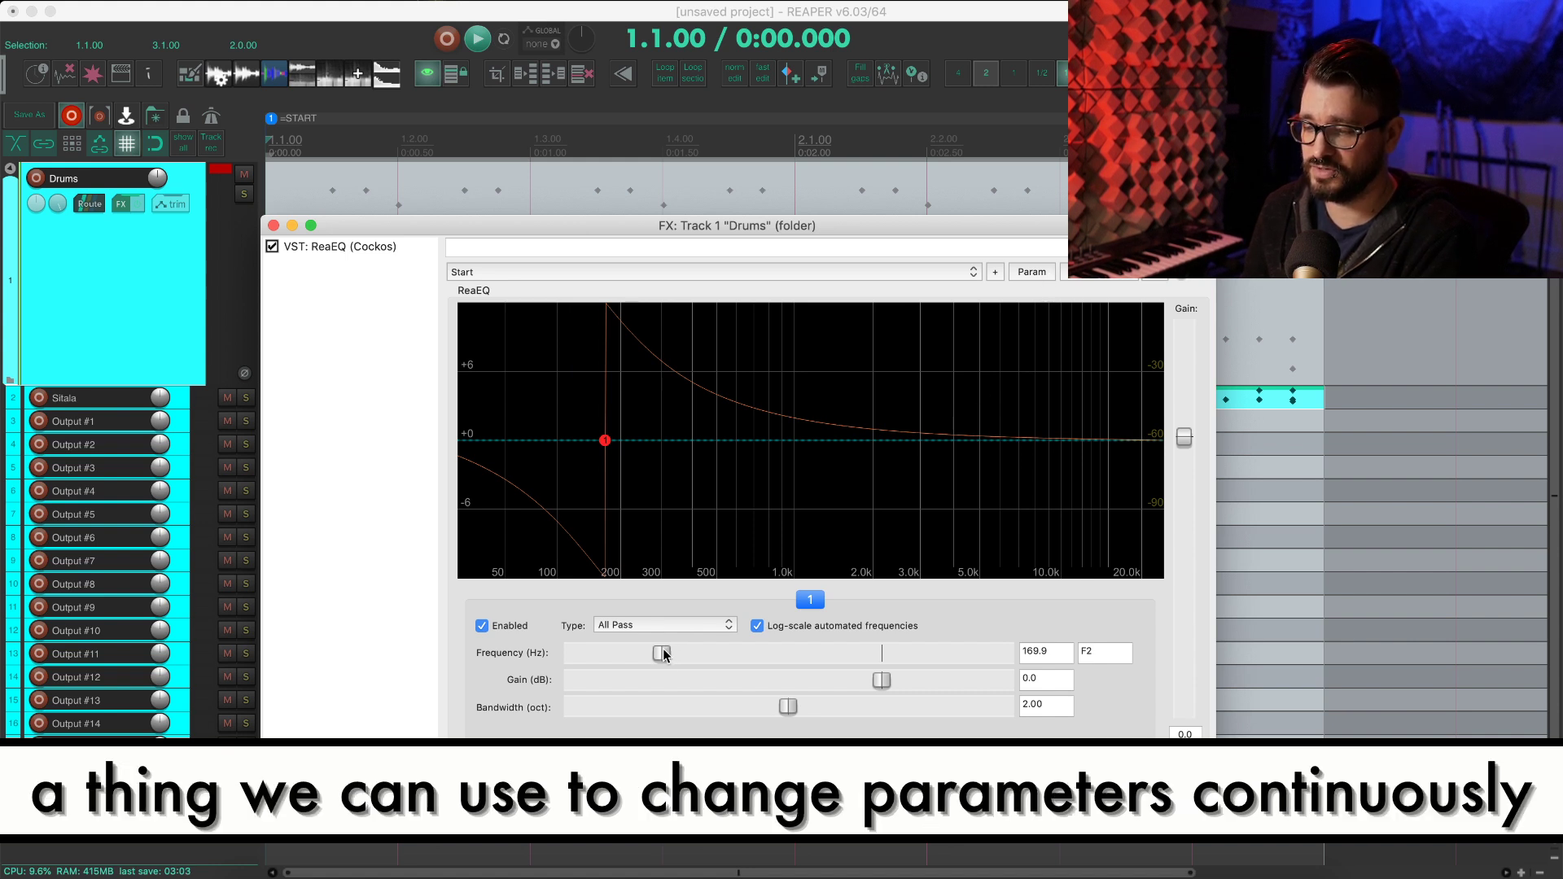
pyautogui.moveTo(664, 656); pyautogui.dragTo(659, 655)
pyautogui.click(1029, 272)
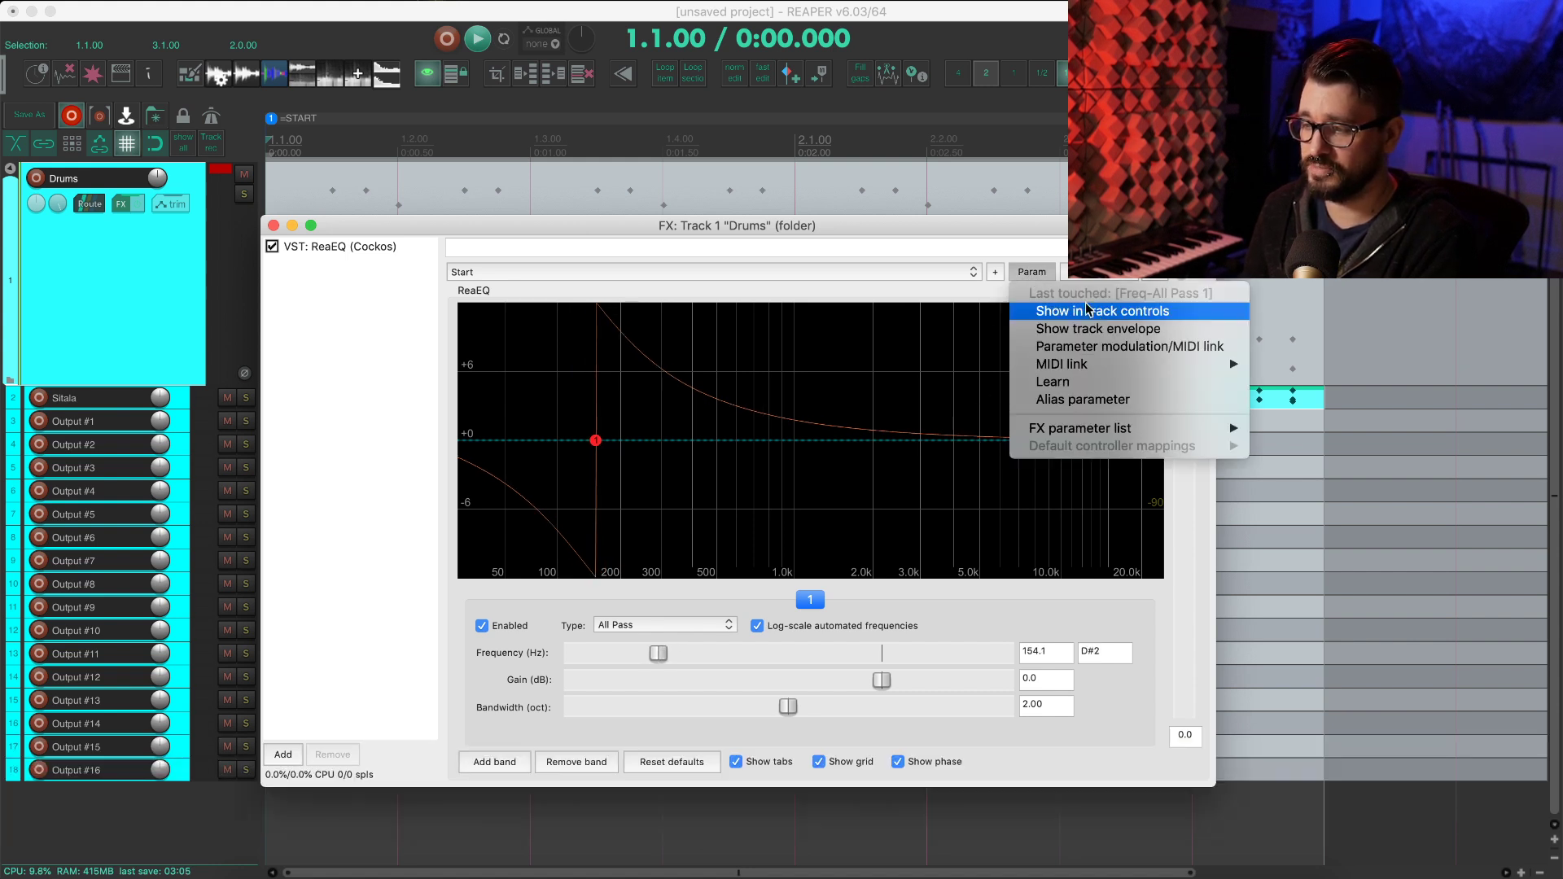
pyautogui.moveTo(1107, 367)
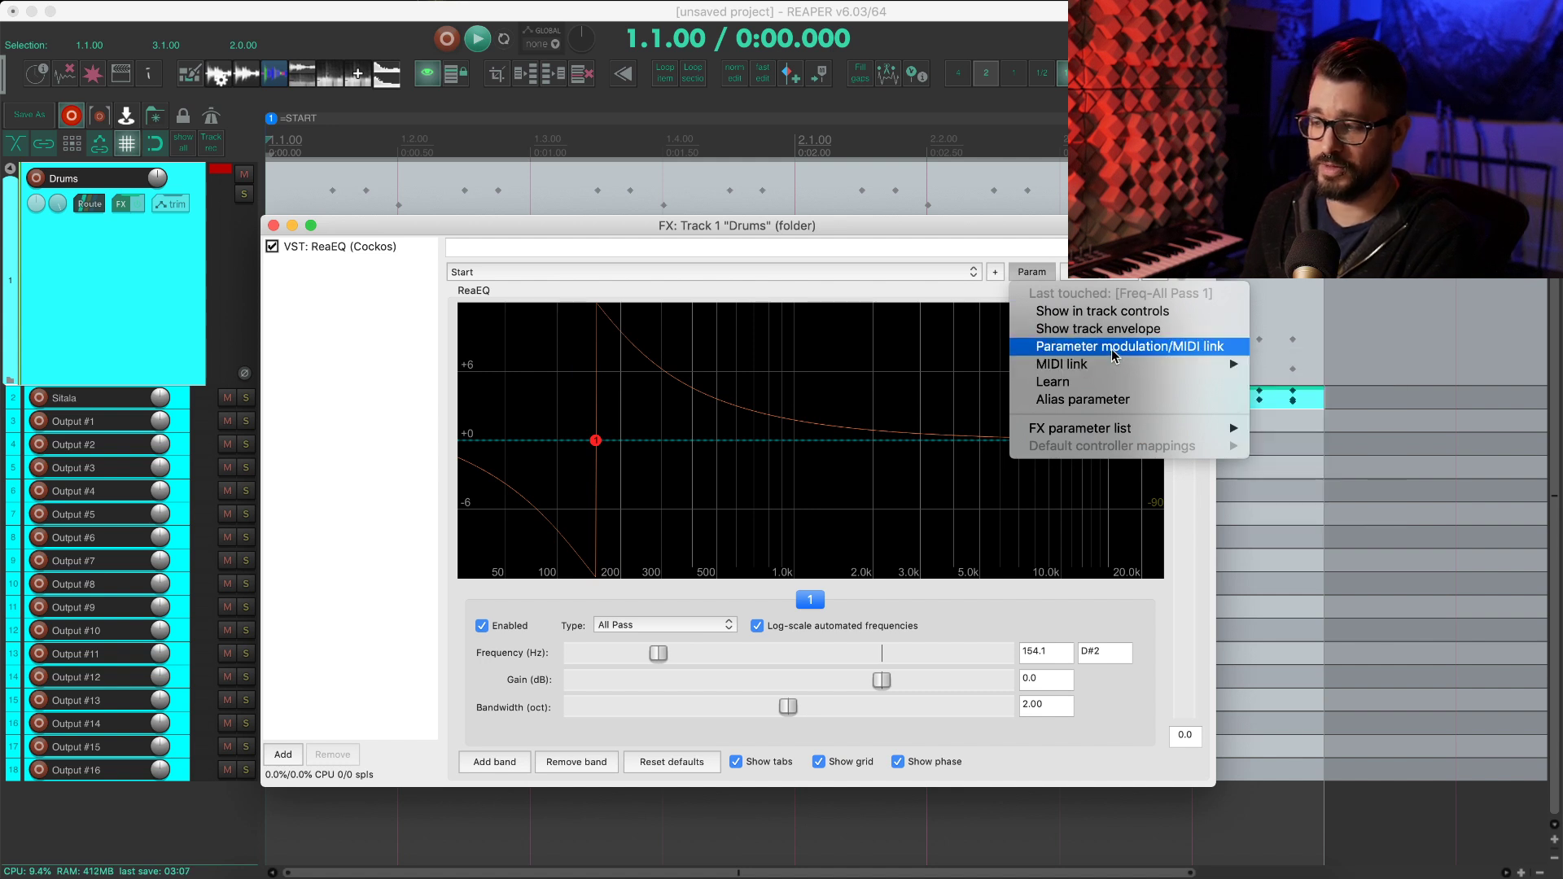
pyautogui.click(1116, 355)
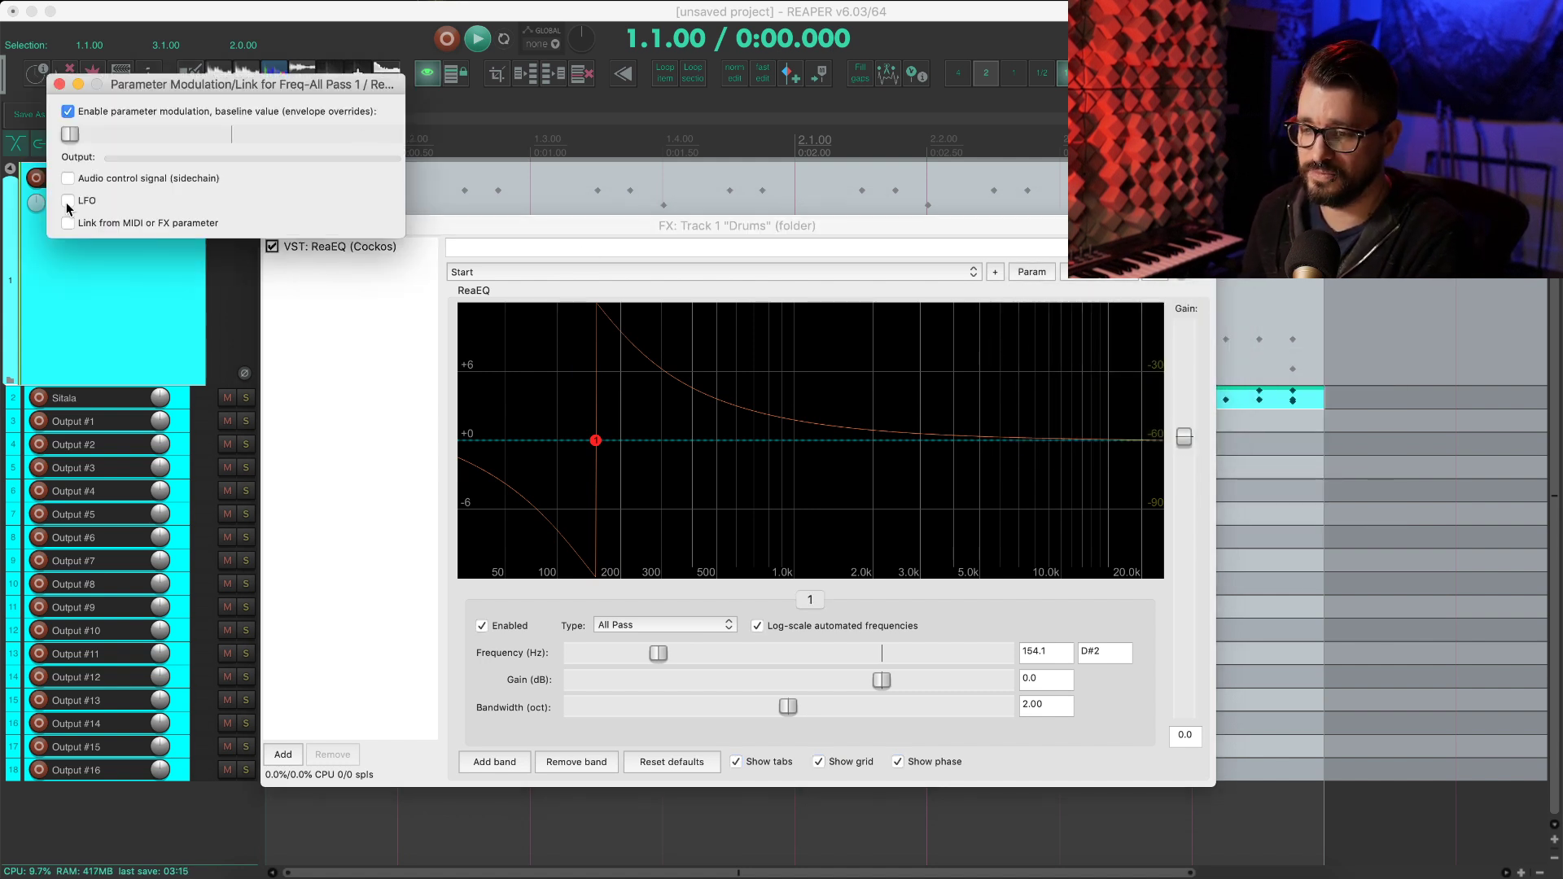
# - Enable a triangle LFO at 1 Hz with 50.8% strength on band 1's frequency
pyautogui.click(67, 200)
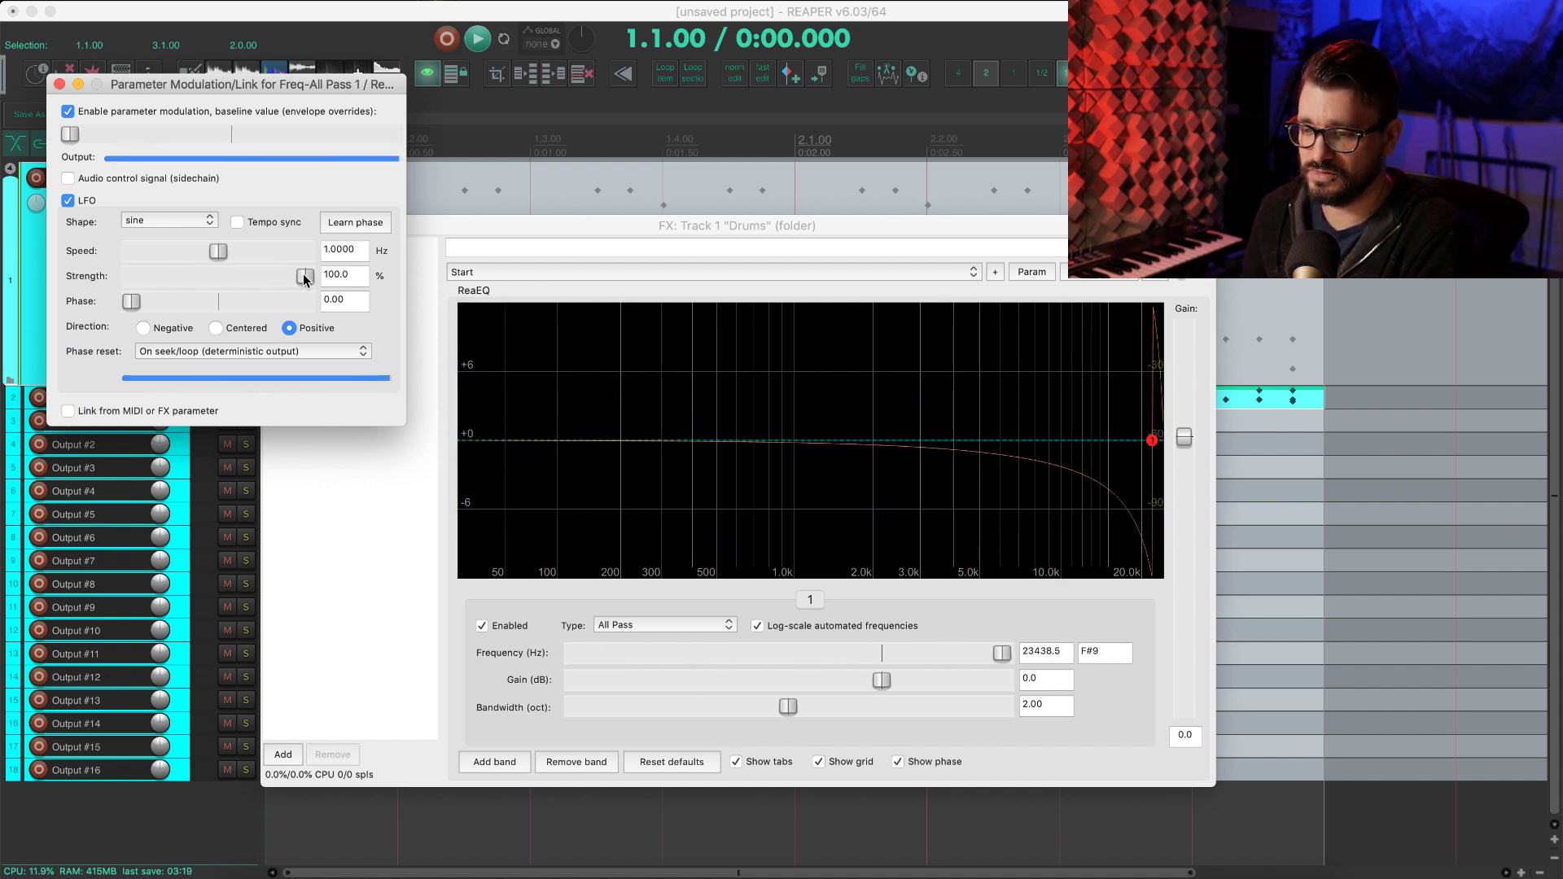
pyautogui.moveTo(303, 275); pyautogui.dragTo(220, 276)
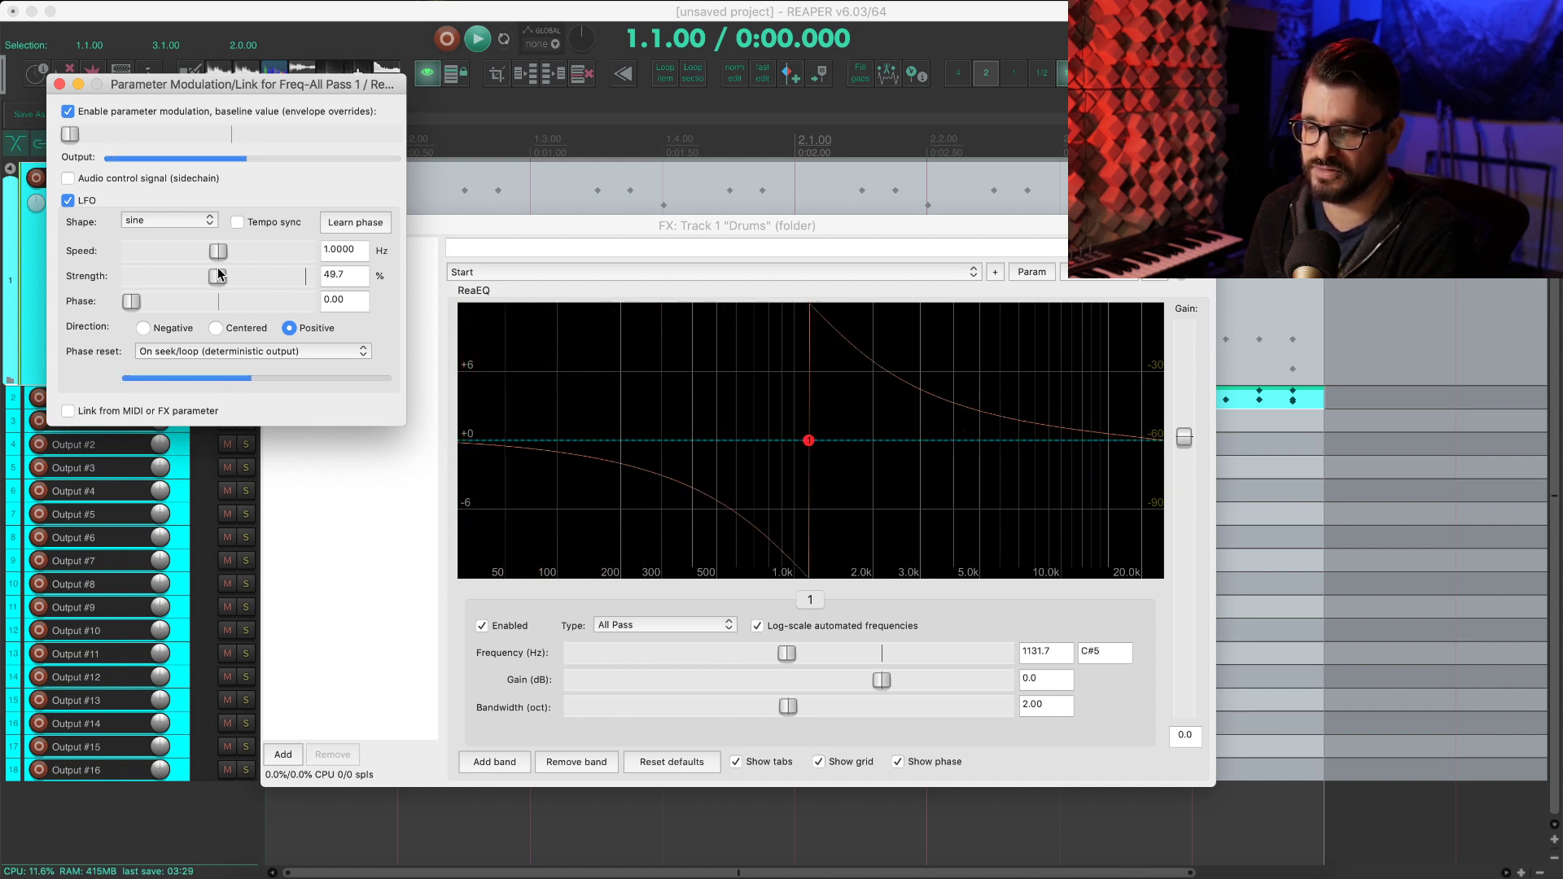
pyautogui.moveTo(218, 274); pyautogui.dragTo(221, 274)
pyautogui.click(158, 220)
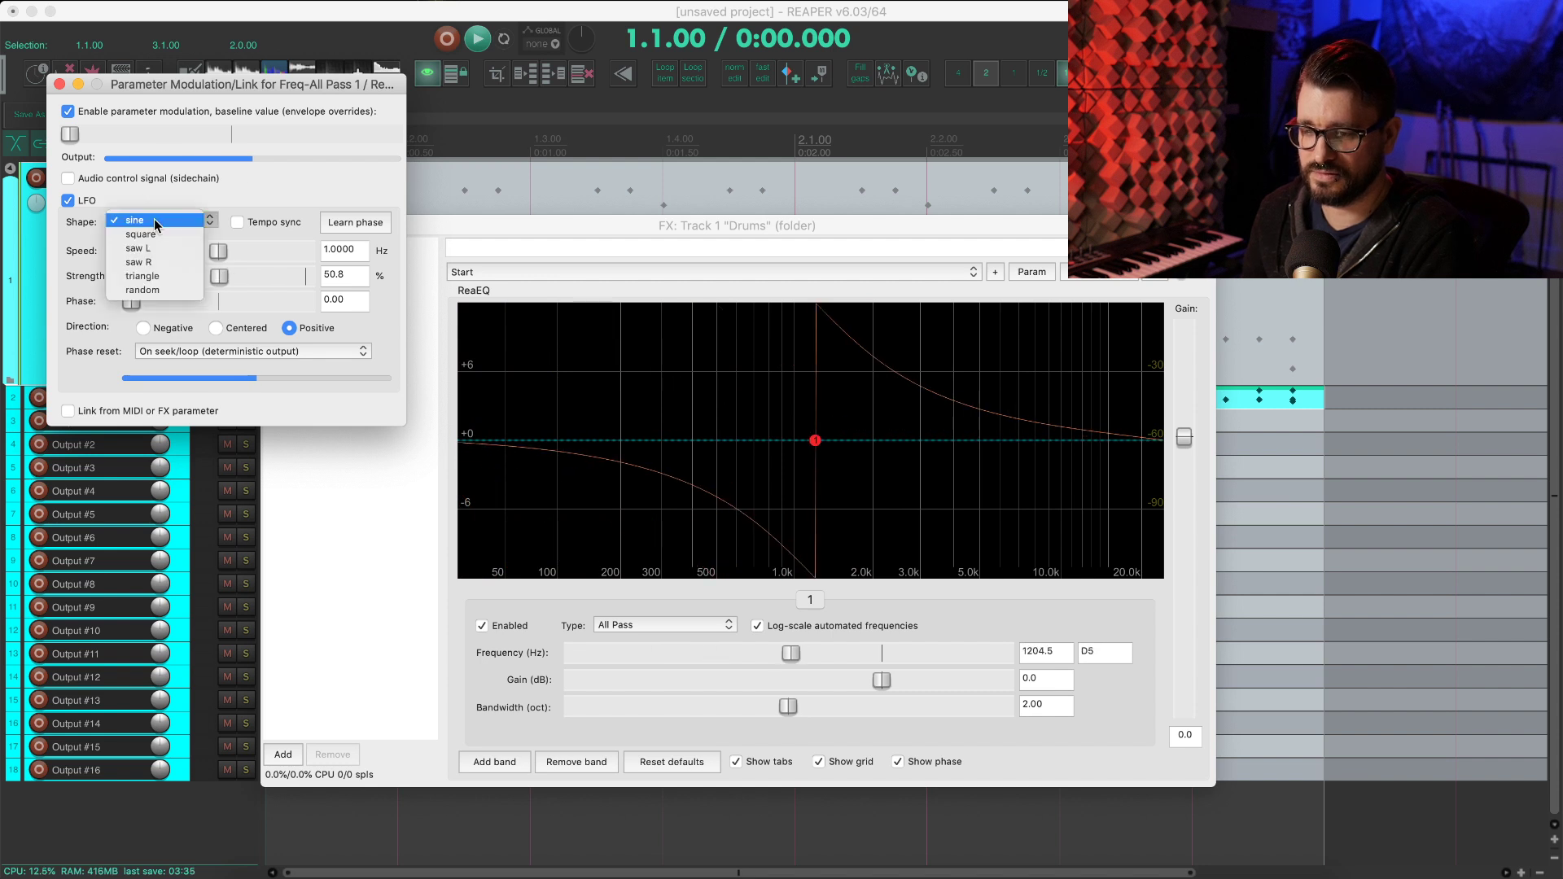
pyautogui.click(180, 277)
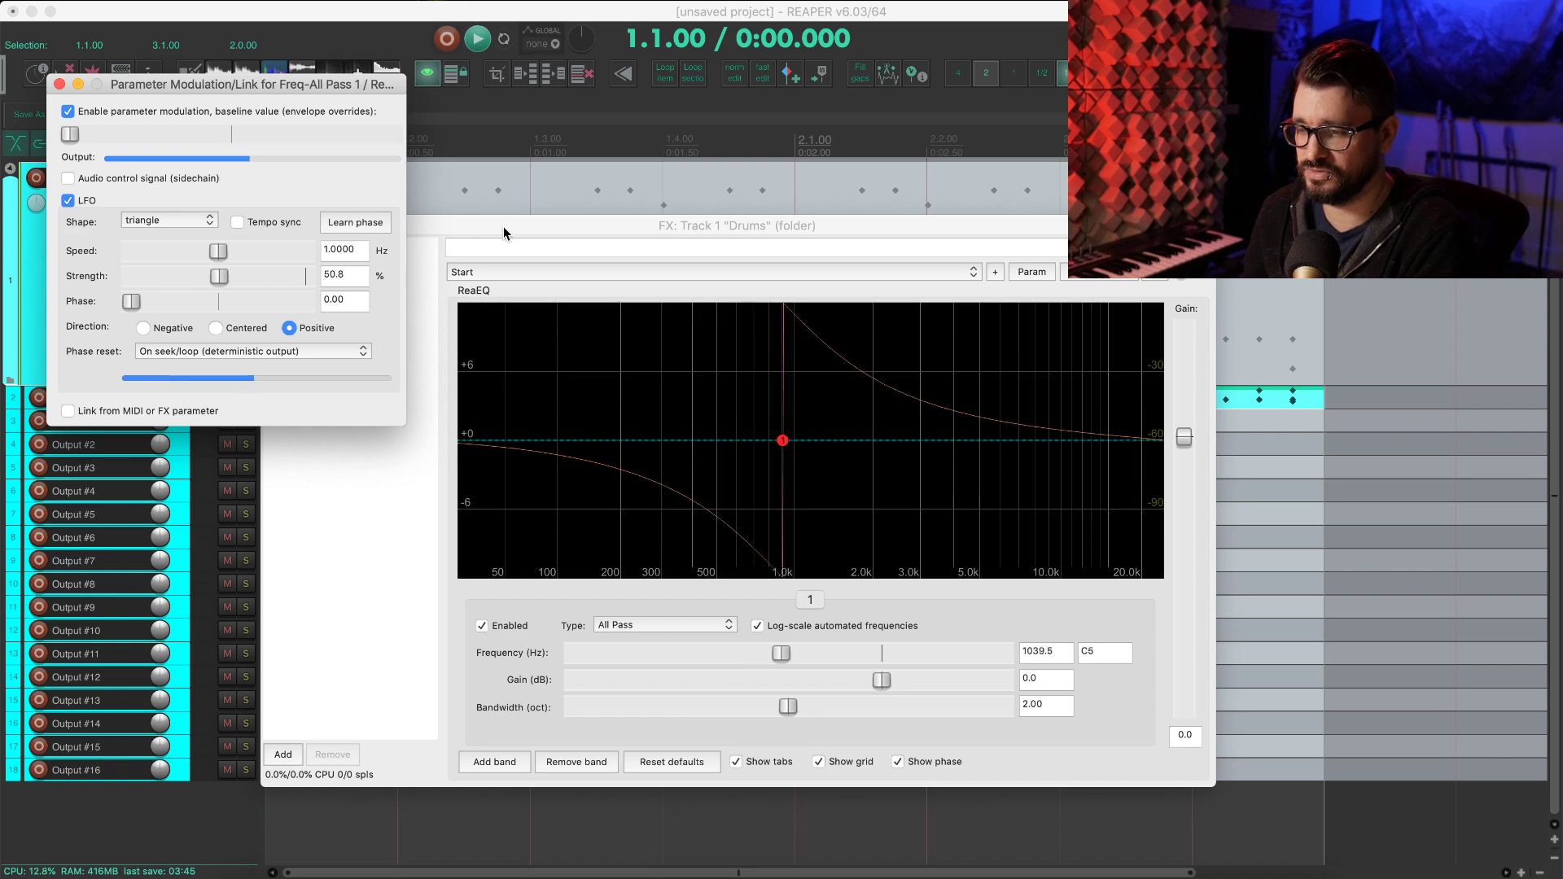
pyautogui.moveTo(503, 227); pyautogui.dragTo(510, 215)
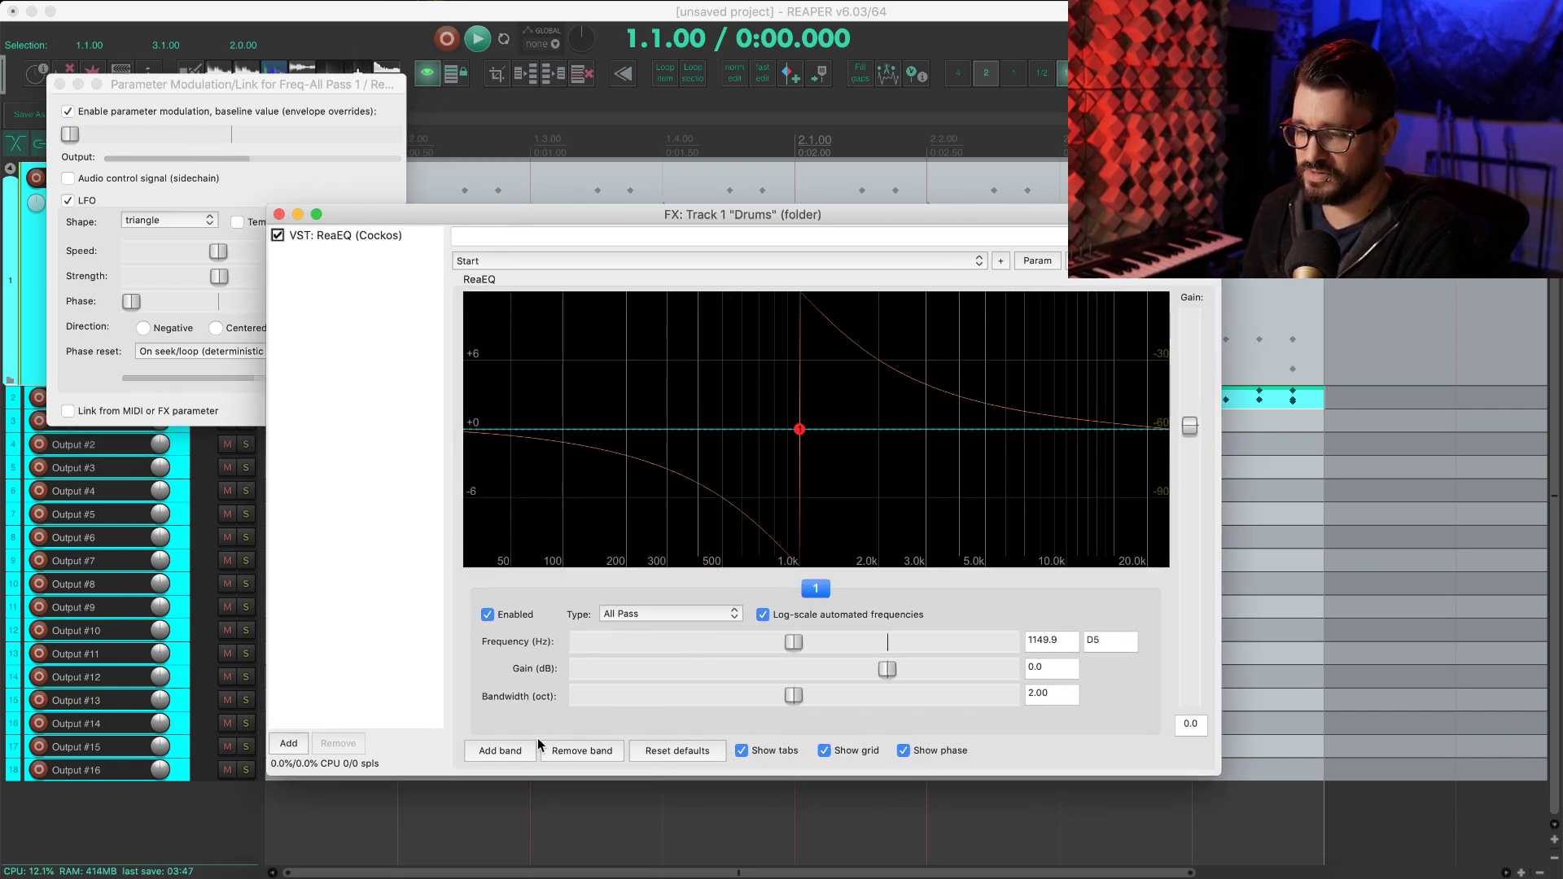
# - Add band 2 as an All Pass filter and open Parameter modulation for Freq-All Pass 2
pyautogui.click(499, 750)
pyautogui.click(661, 614)
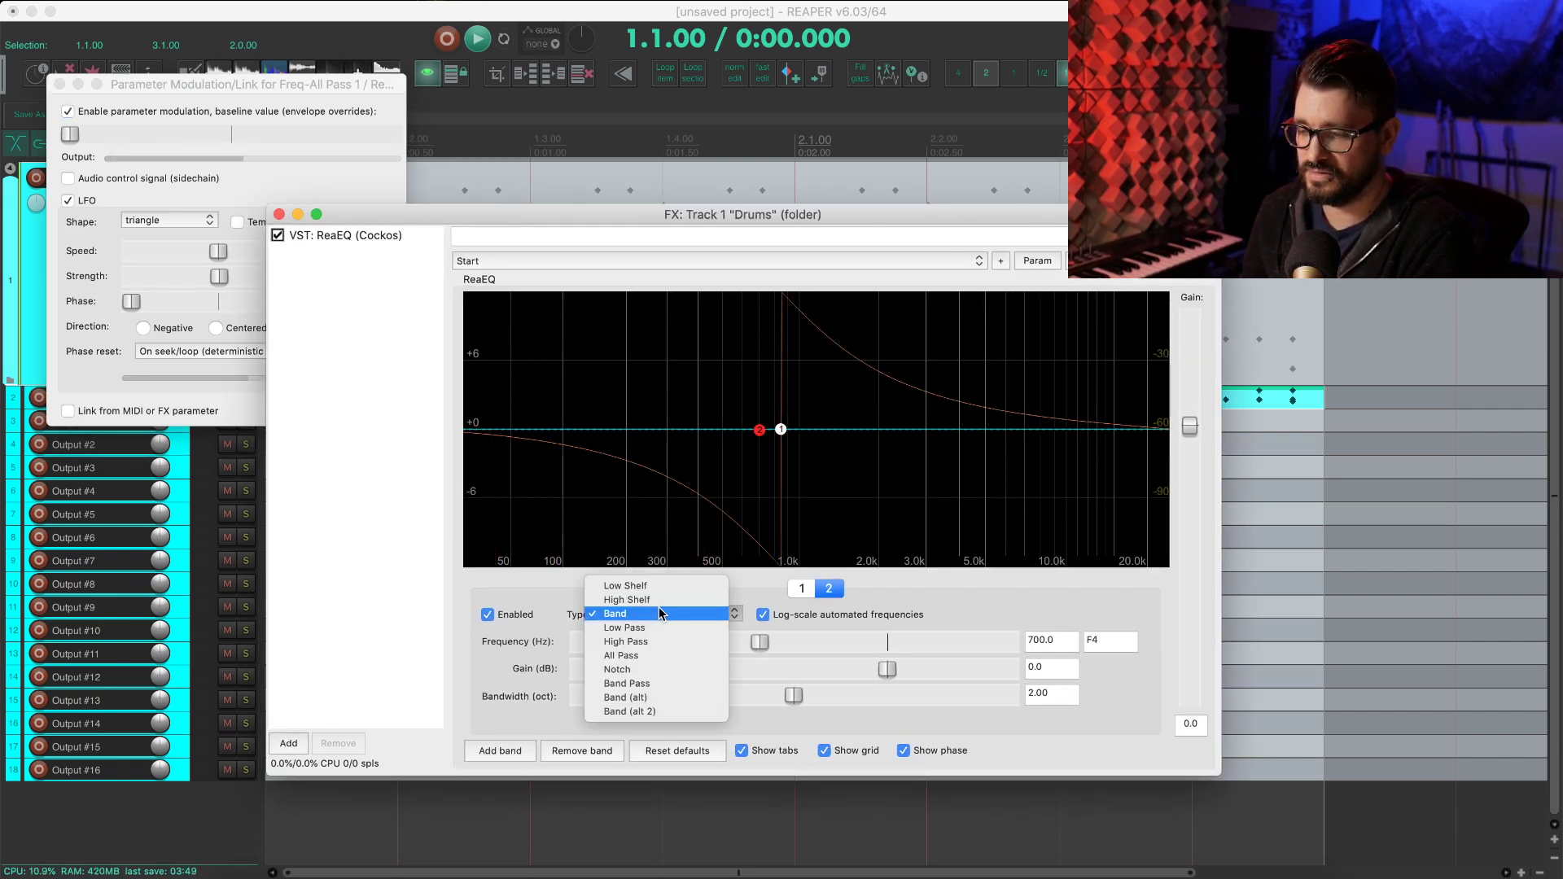
pyautogui.click(664, 654)
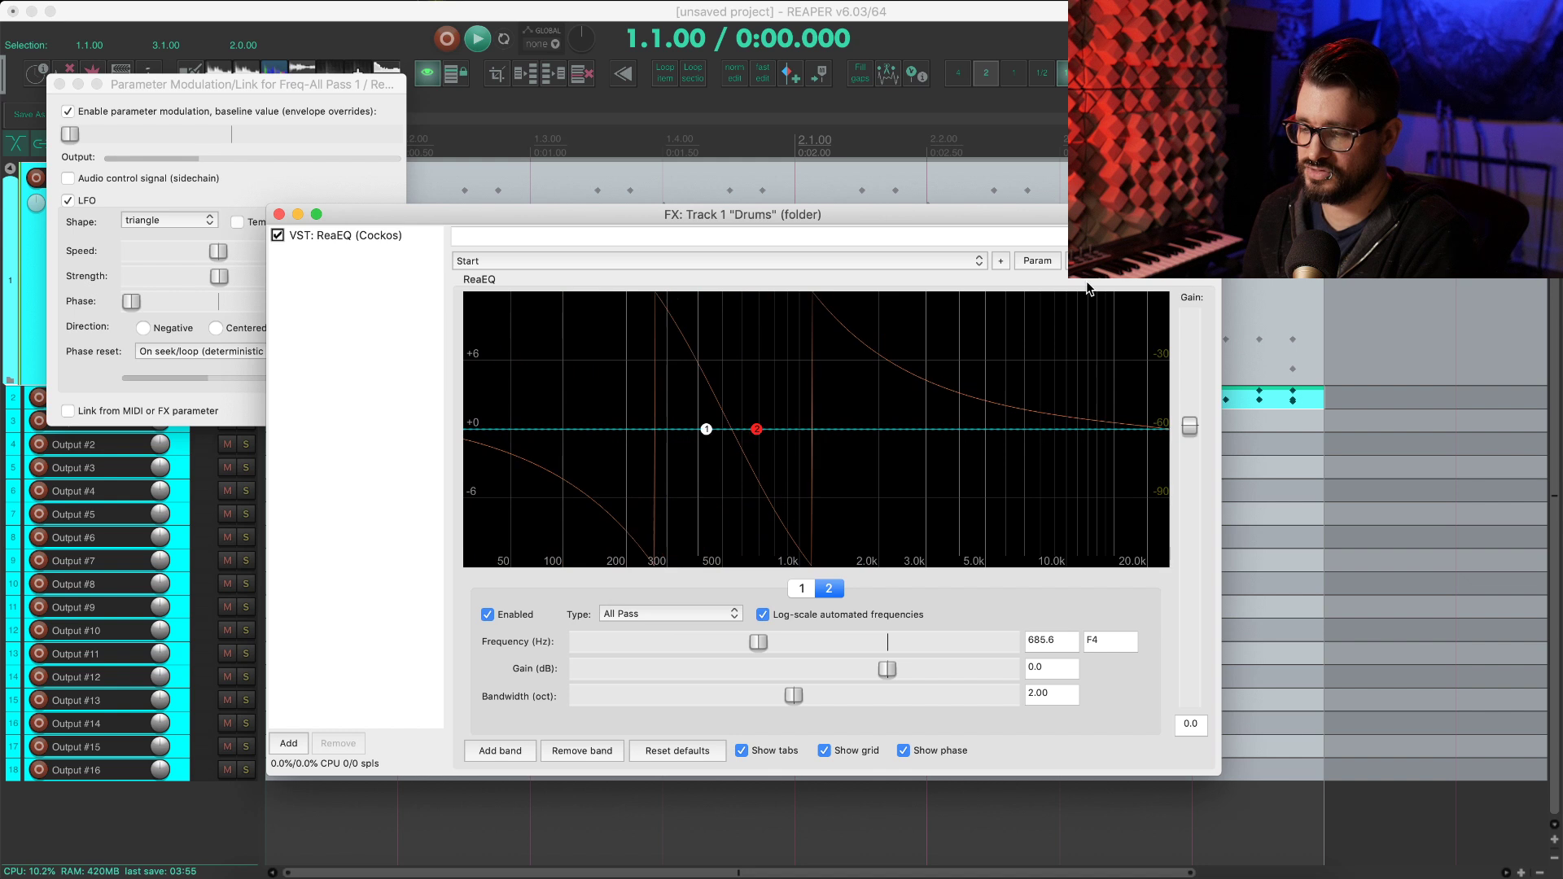
pyautogui.click(1035, 260)
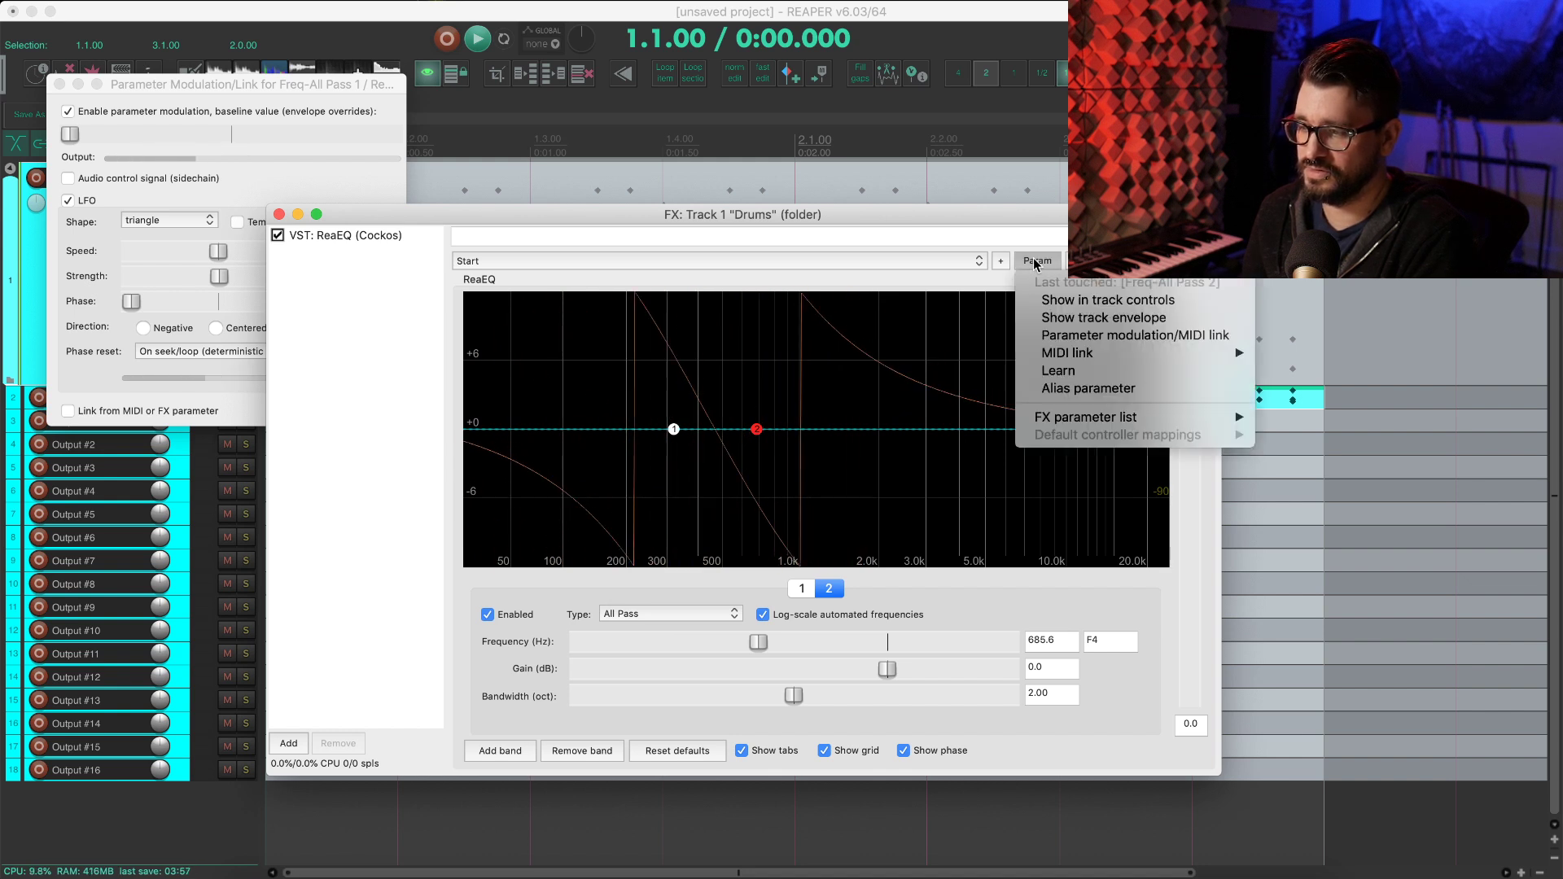
pyautogui.click(1085, 335)
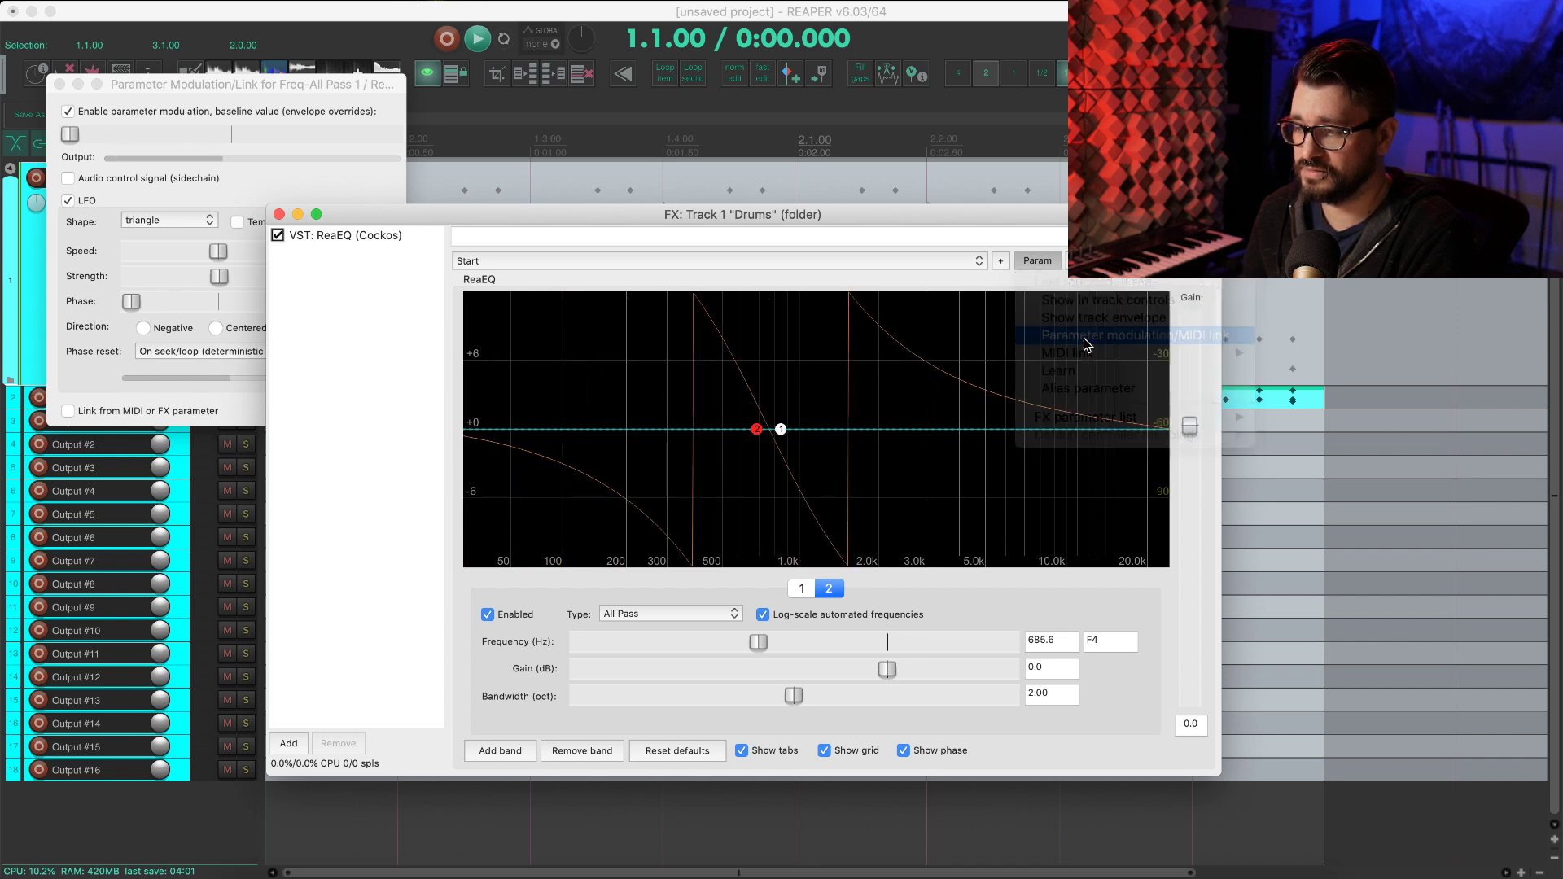
pyautogui.moveTo(158, 90); pyautogui.dragTo(237, 438)
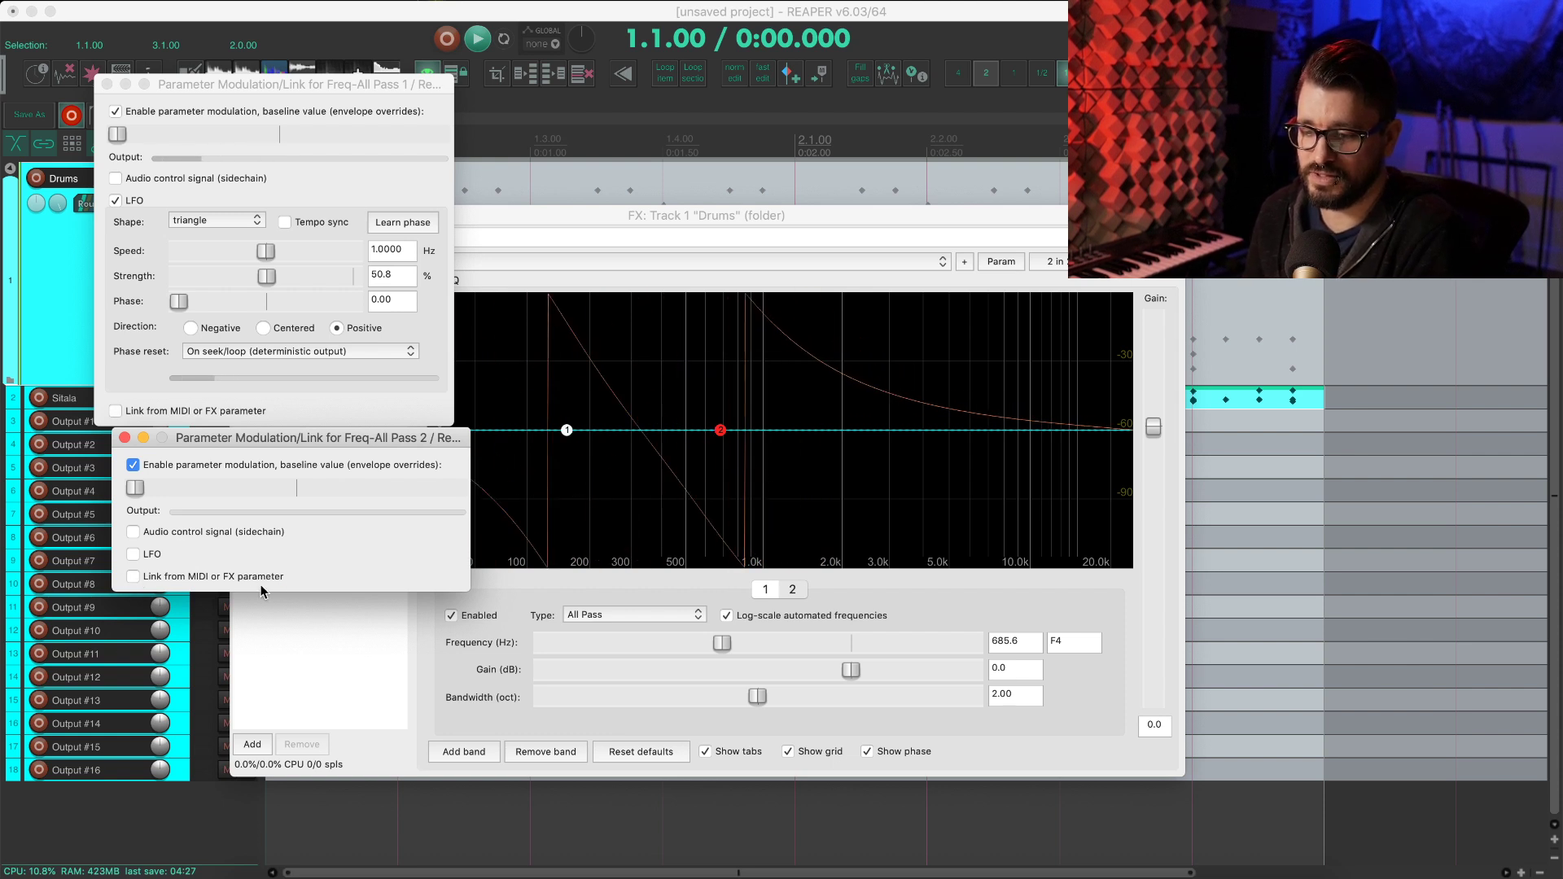
# - Link band 2's frequency from ReaEQ's 1: Freq-All Pass 1 with a 10% offset
pyautogui.click(134, 576)
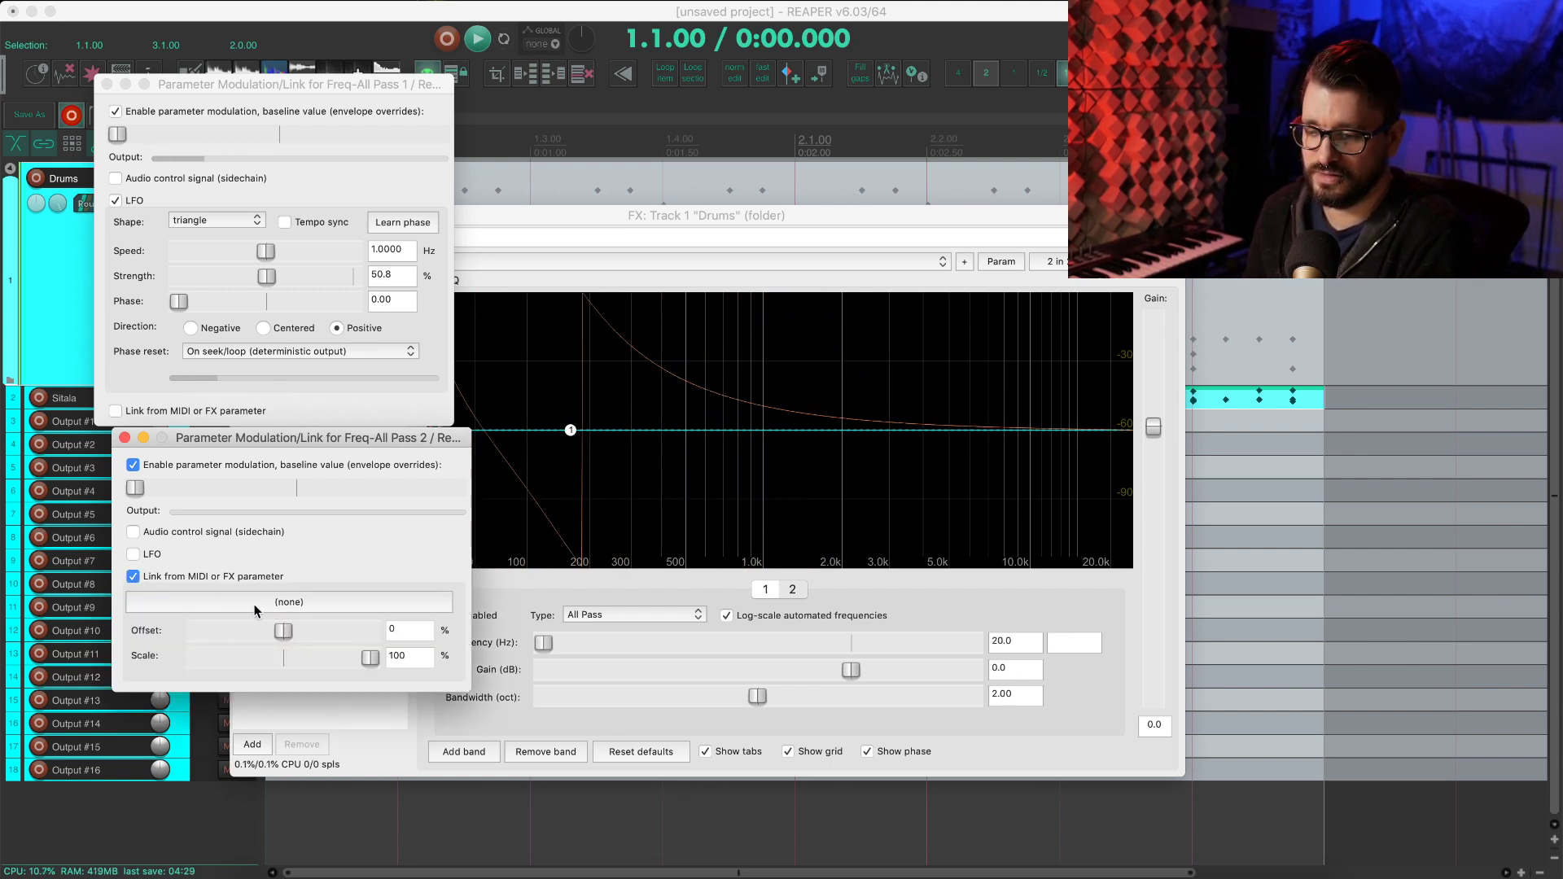
pyautogui.click(287, 604)
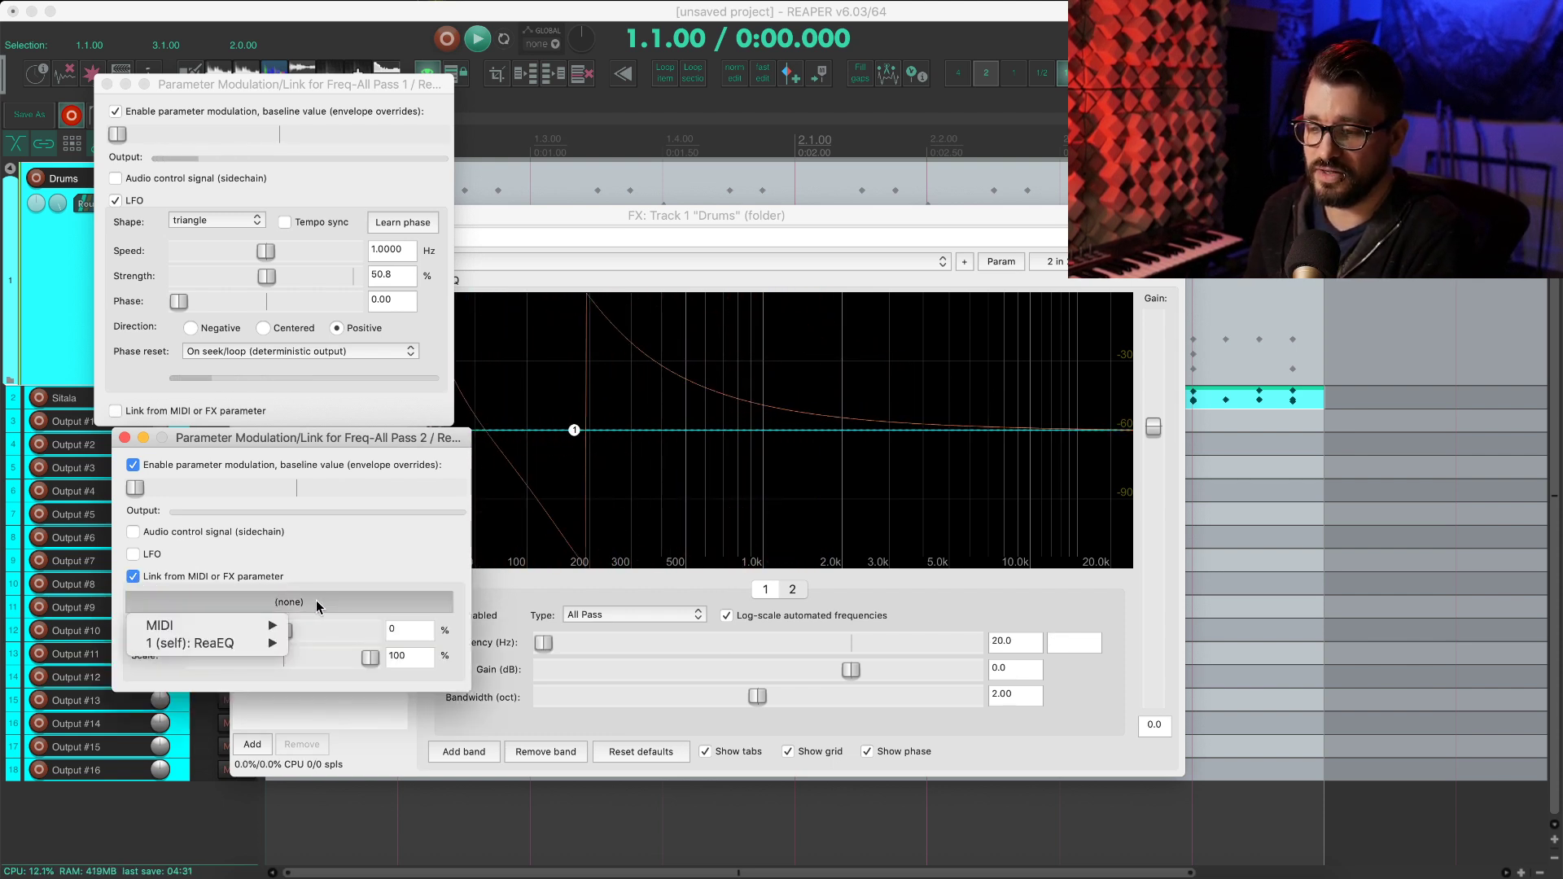
pyautogui.moveTo(166, 648)
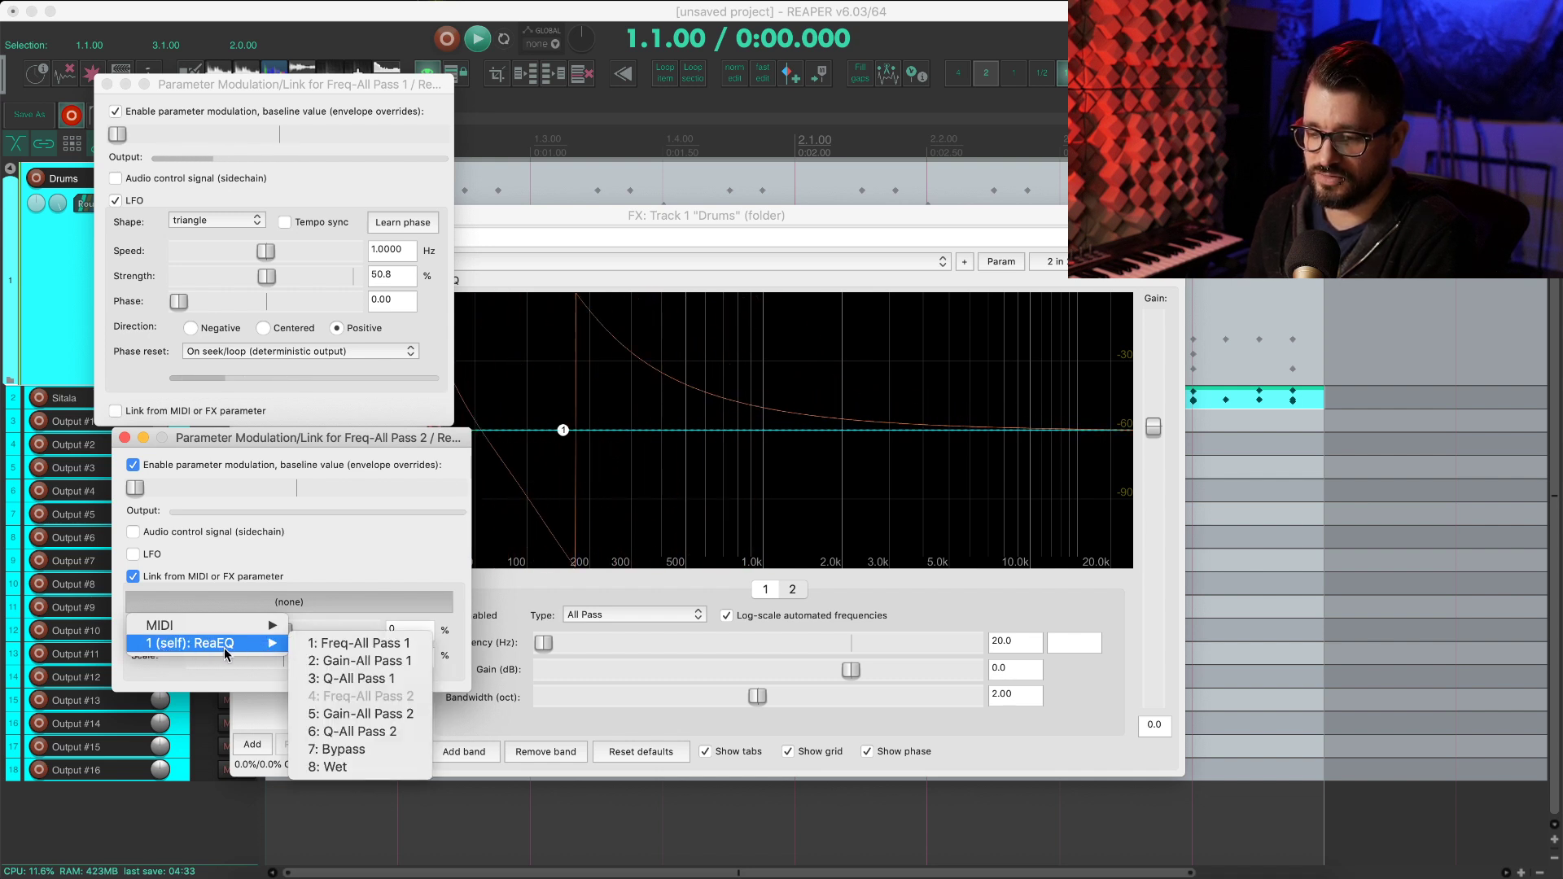
pyautogui.click(363, 649)
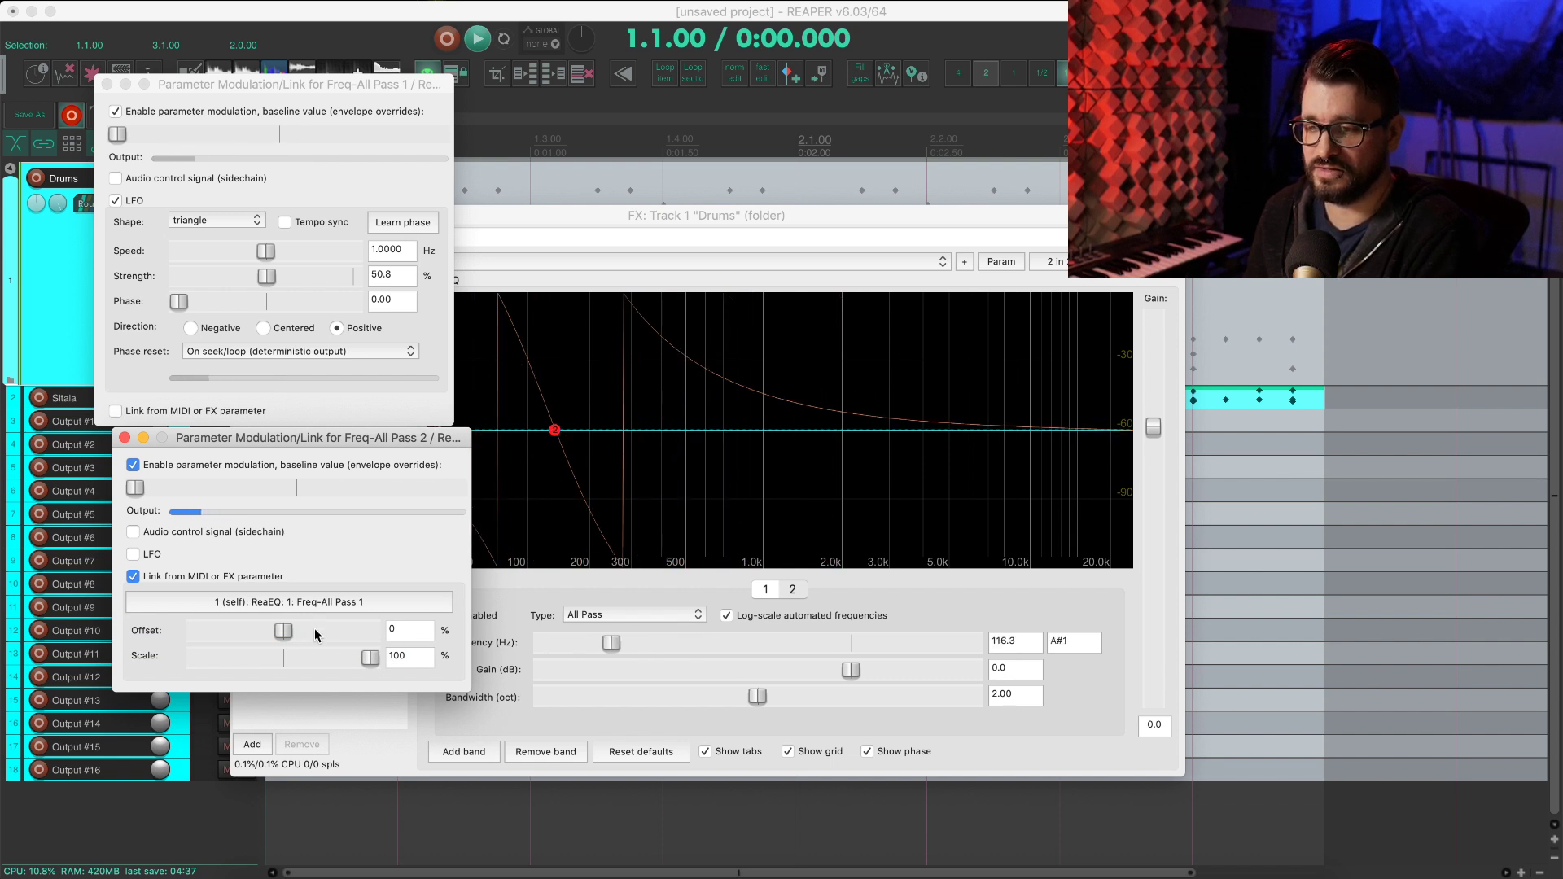
pyautogui.click(405, 630)
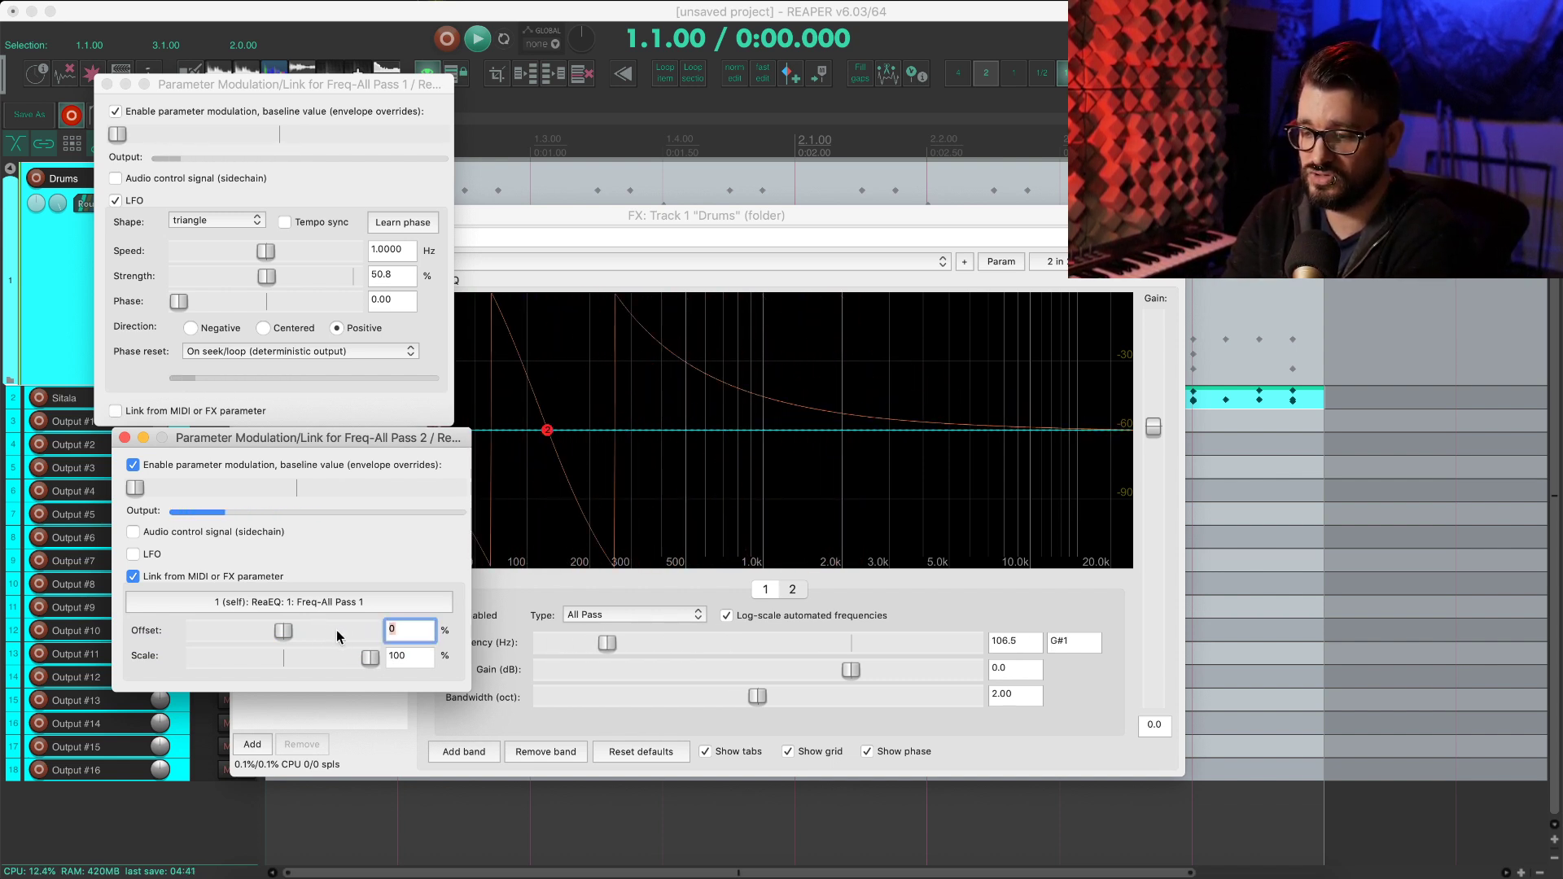
pyautogui.write('10')
pyautogui.press('Return')
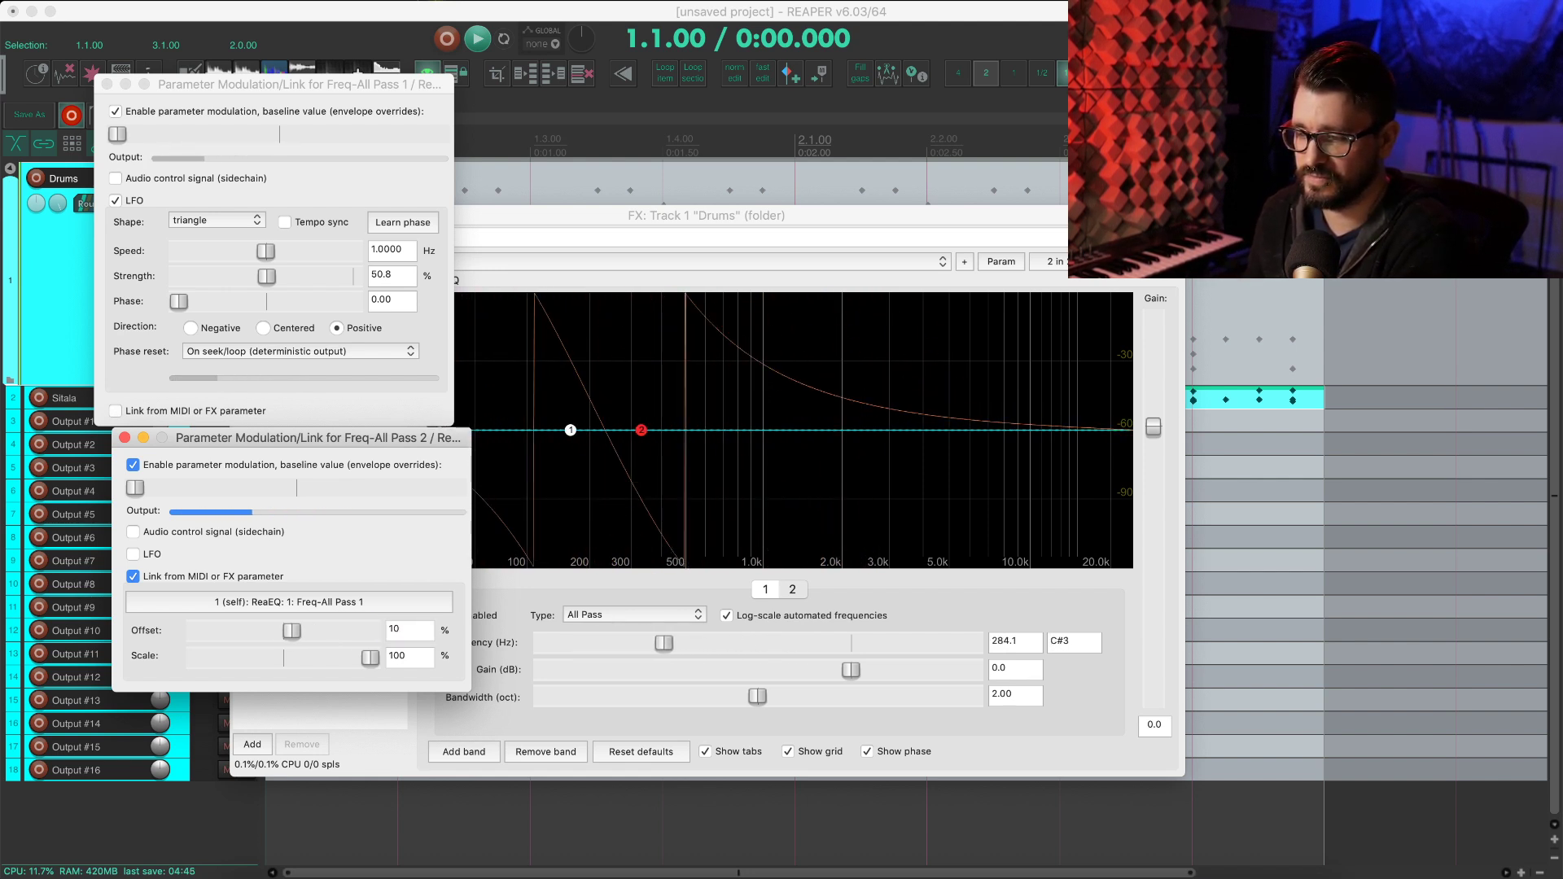
# - Play the project to hear the two-band phaser sweep, then stop
pyautogui.click(49, 280)
pyautogui.press('space')
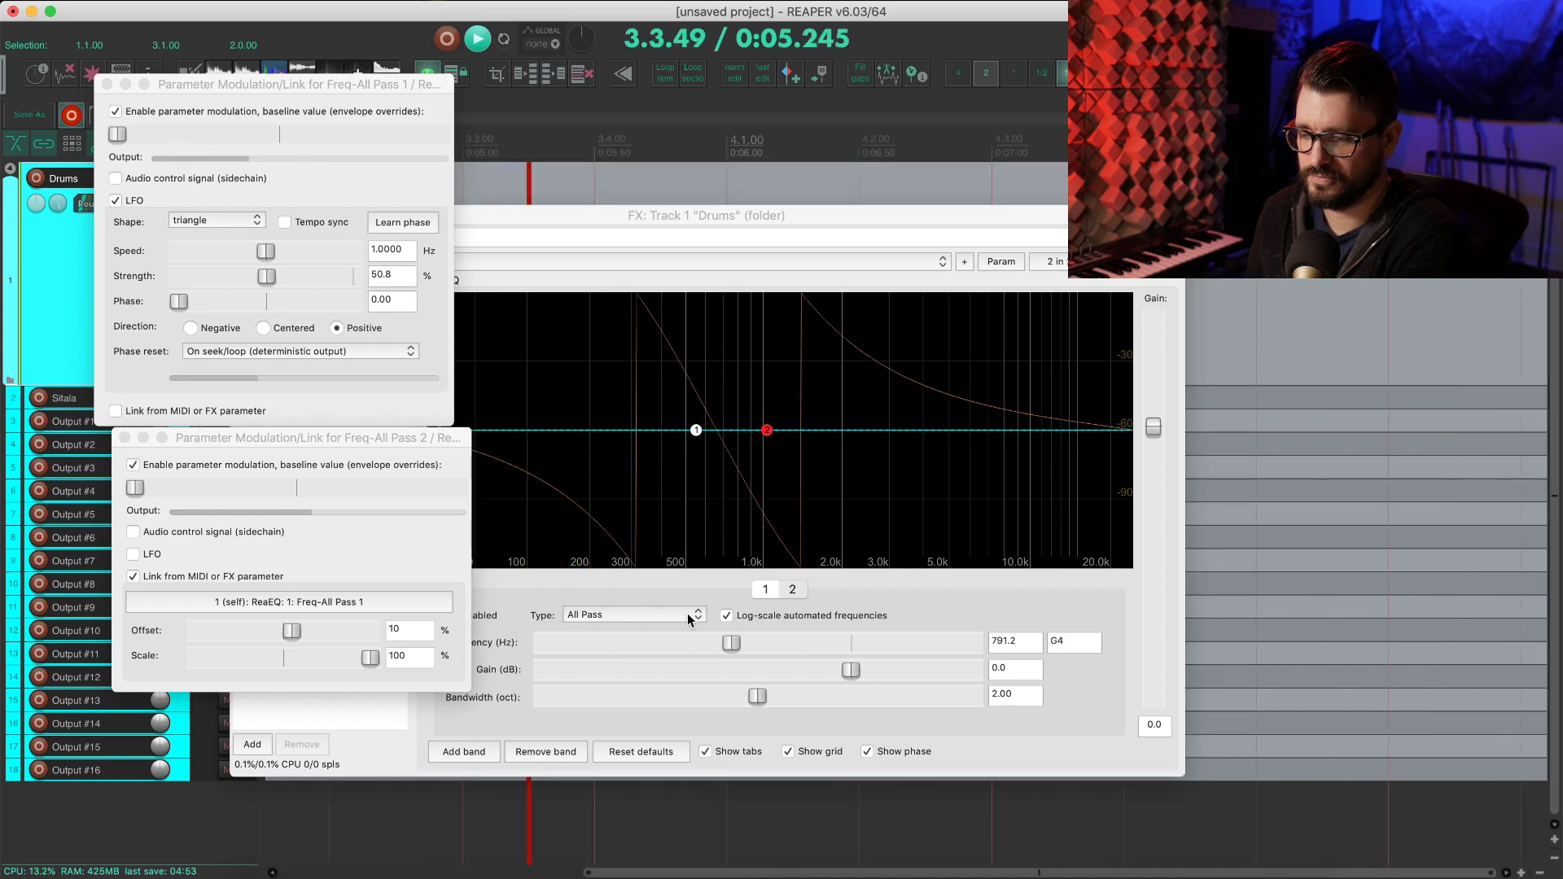
pyautogui.click(408, 631)
pyautogui.click(585, 576)
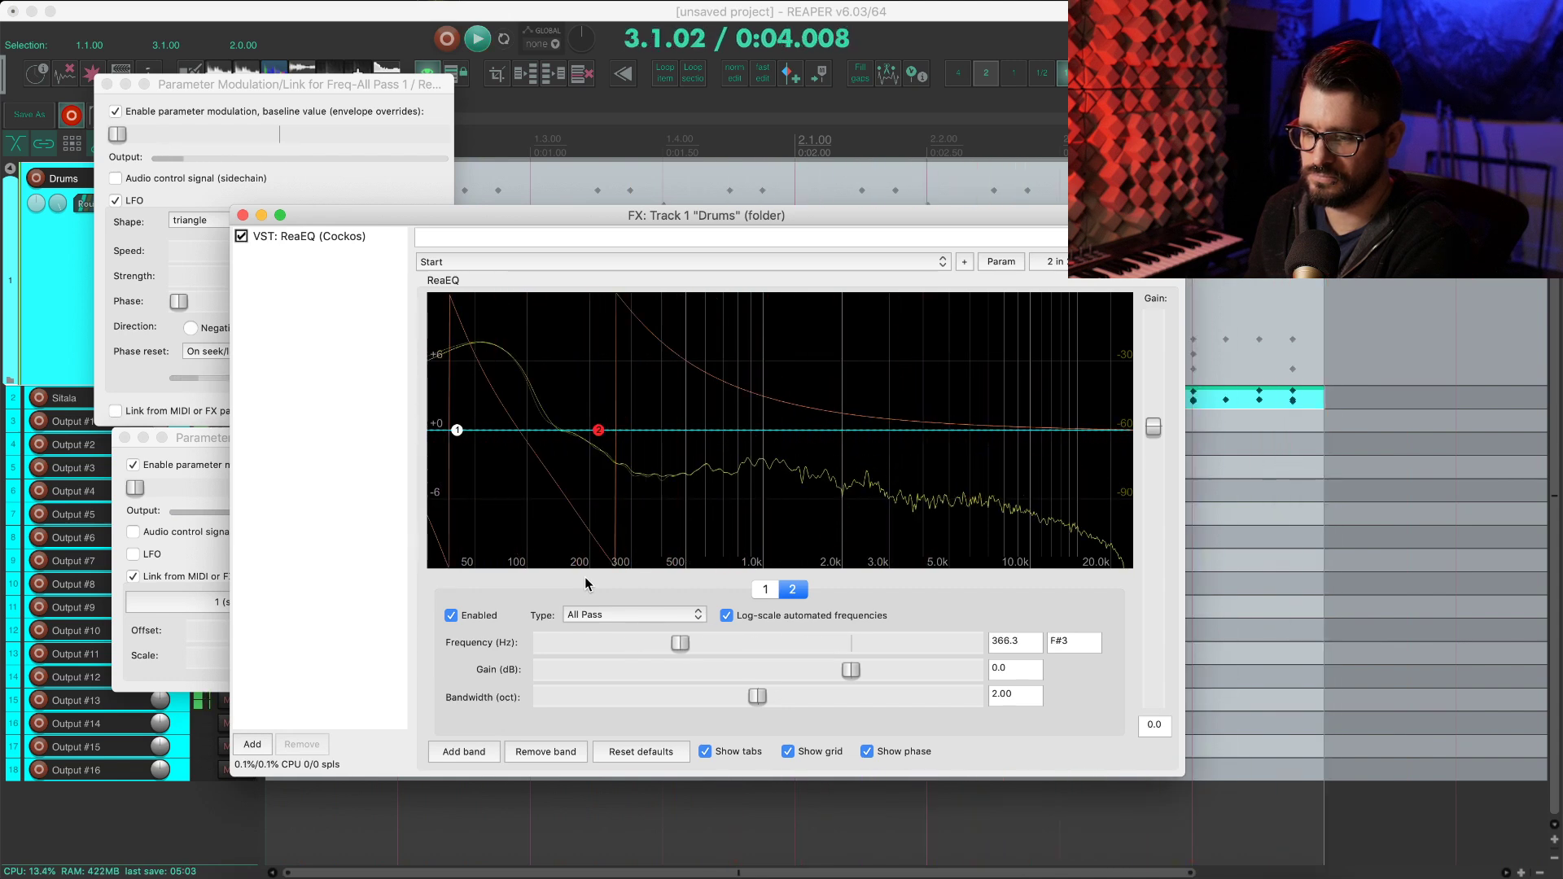
pyautogui.press('space')
# - Change band 2's link offset to 15%
pyautogui.click(287, 633)
pyautogui.write('15')
pyautogui.press('Return')
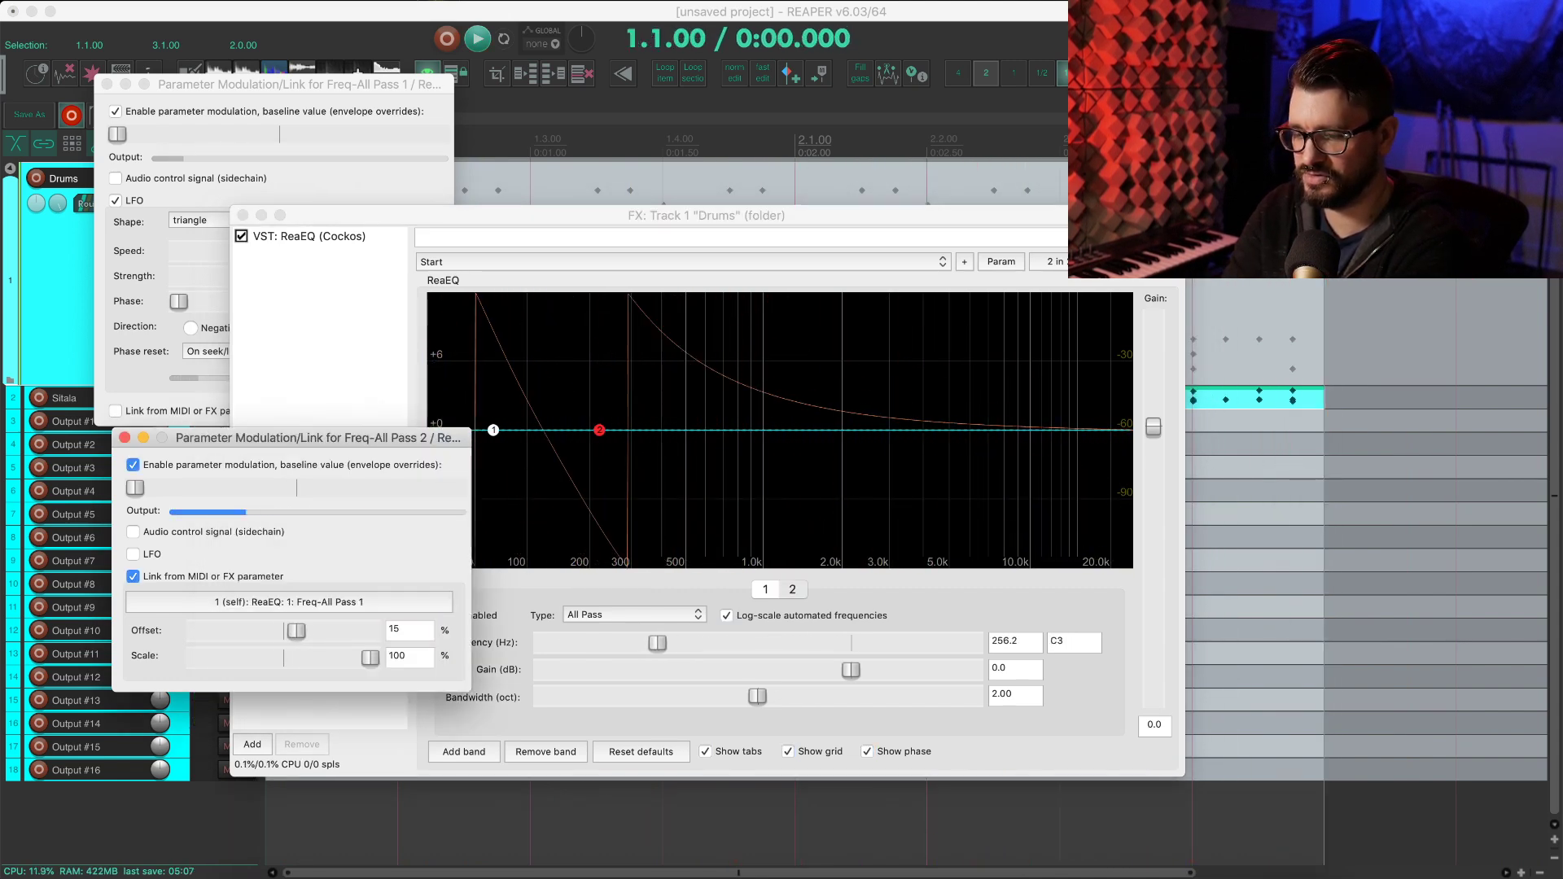
# - Add band 3 to ReaEQ and make it an All Pass filter
pyautogui.click(876, 628)
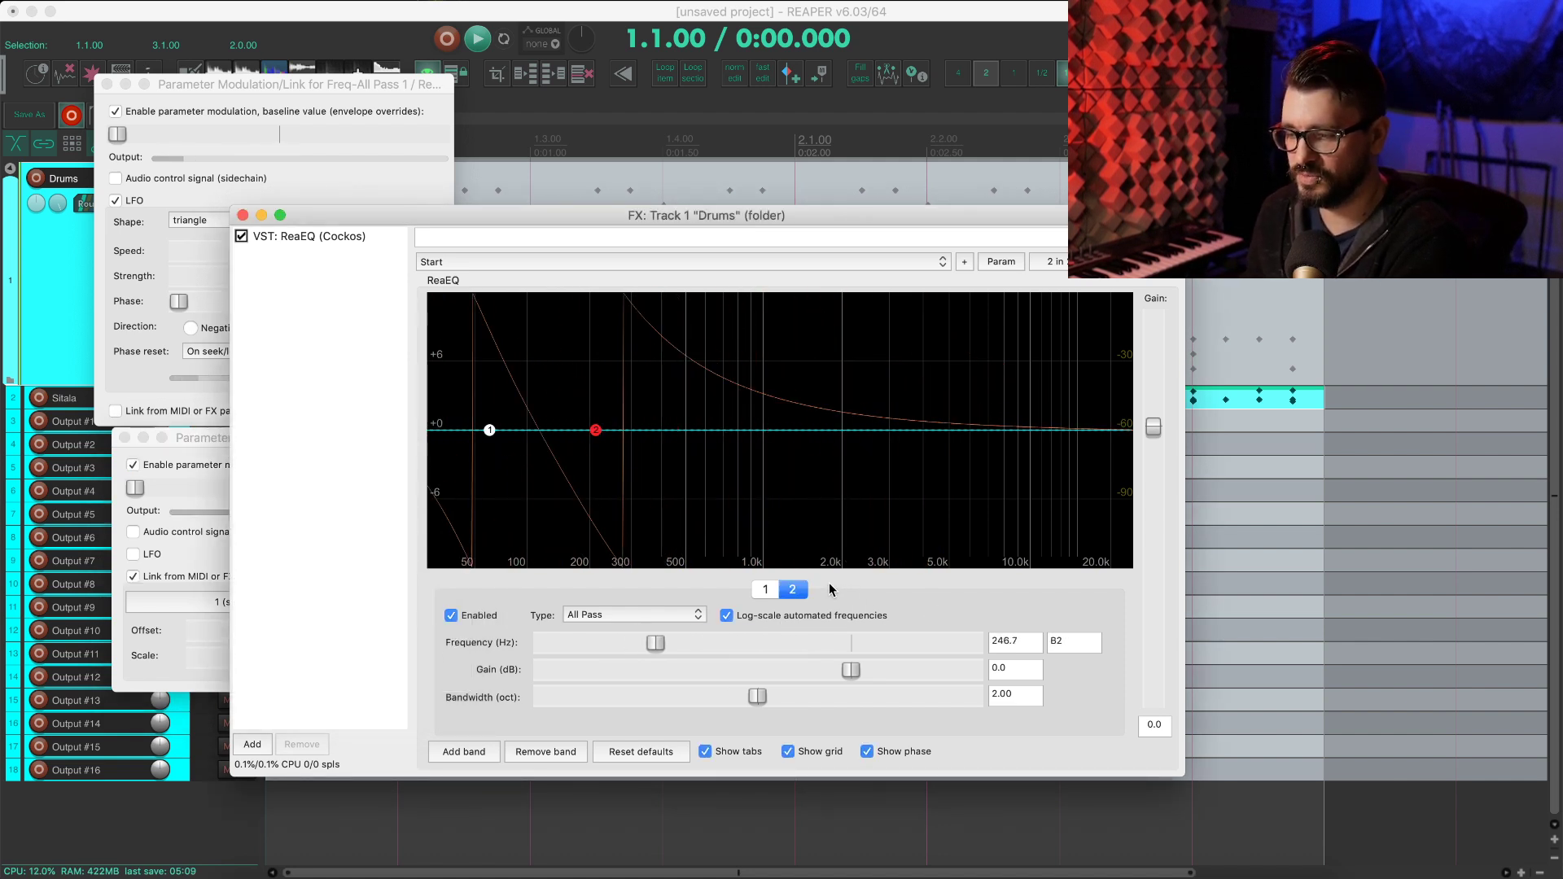
pyautogui.click(463, 750)
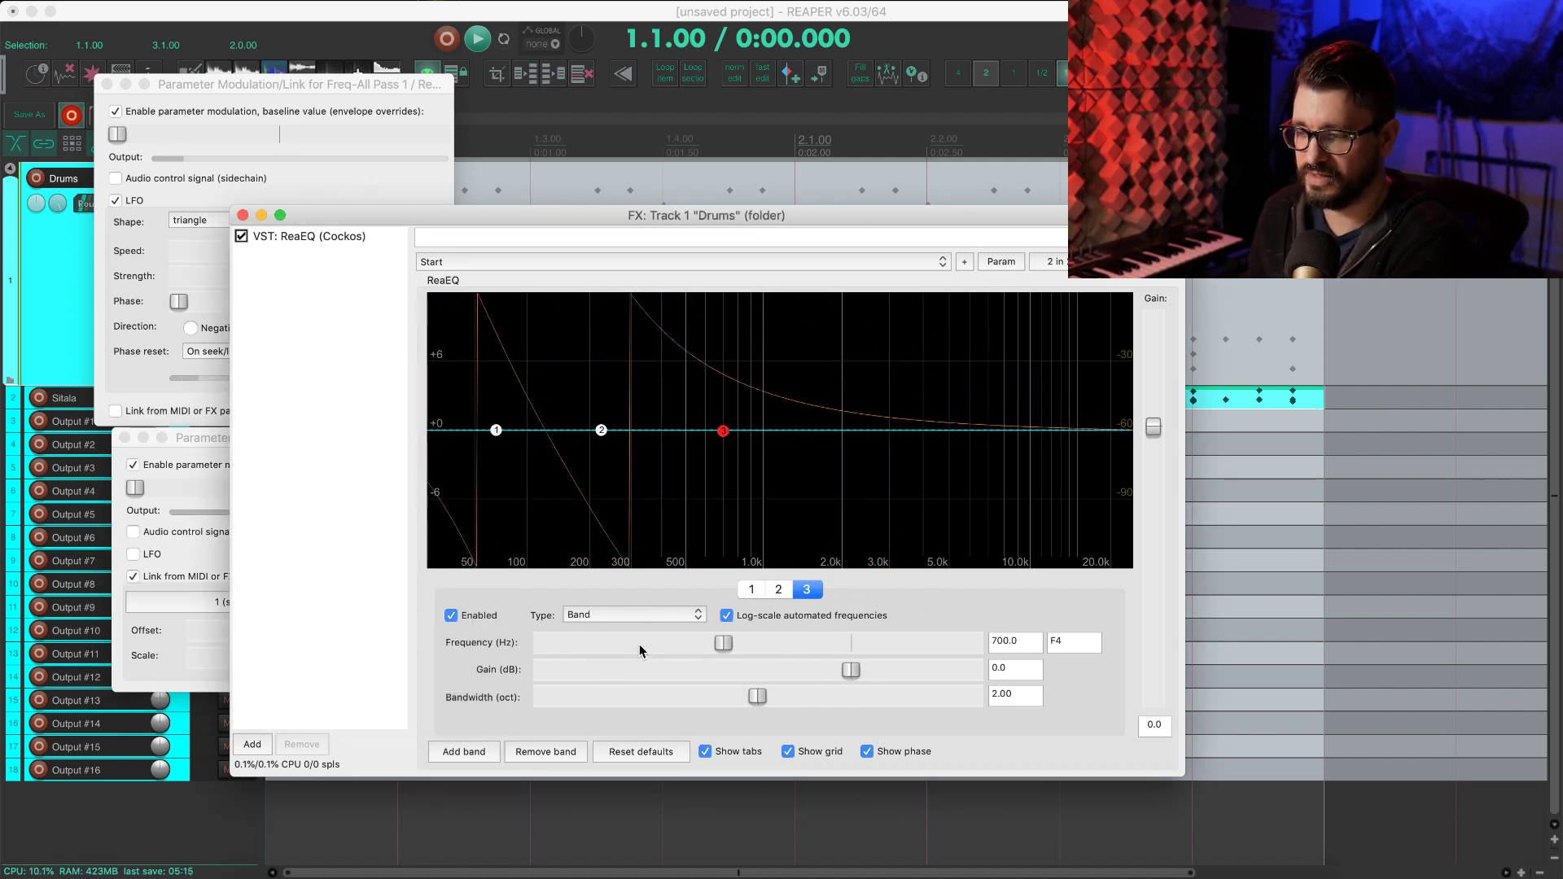
pyautogui.click(586, 615)
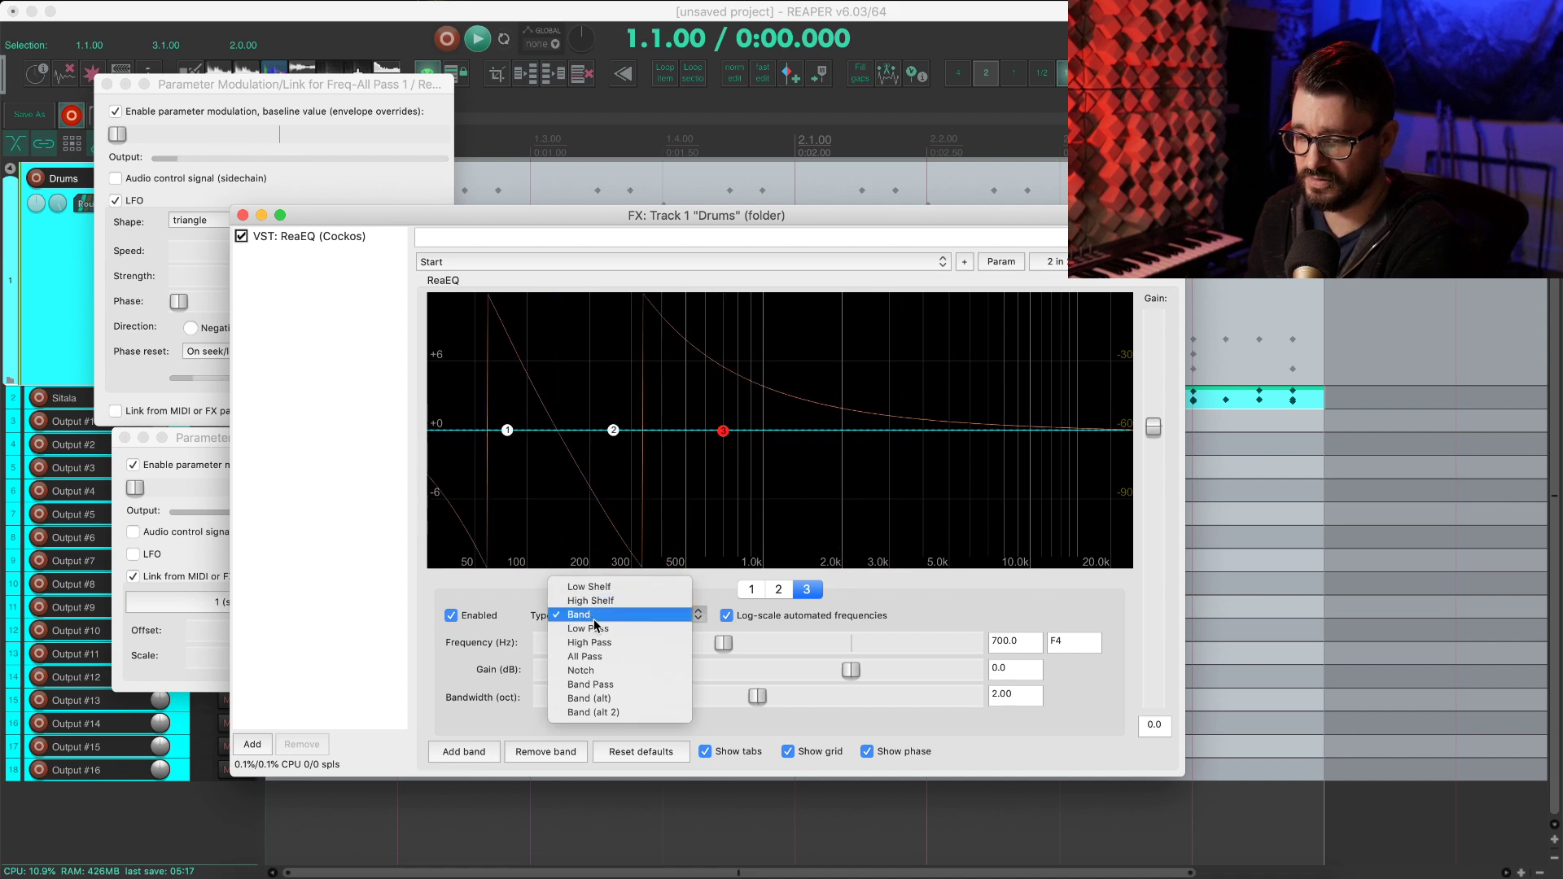
pyautogui.click(606, 656)
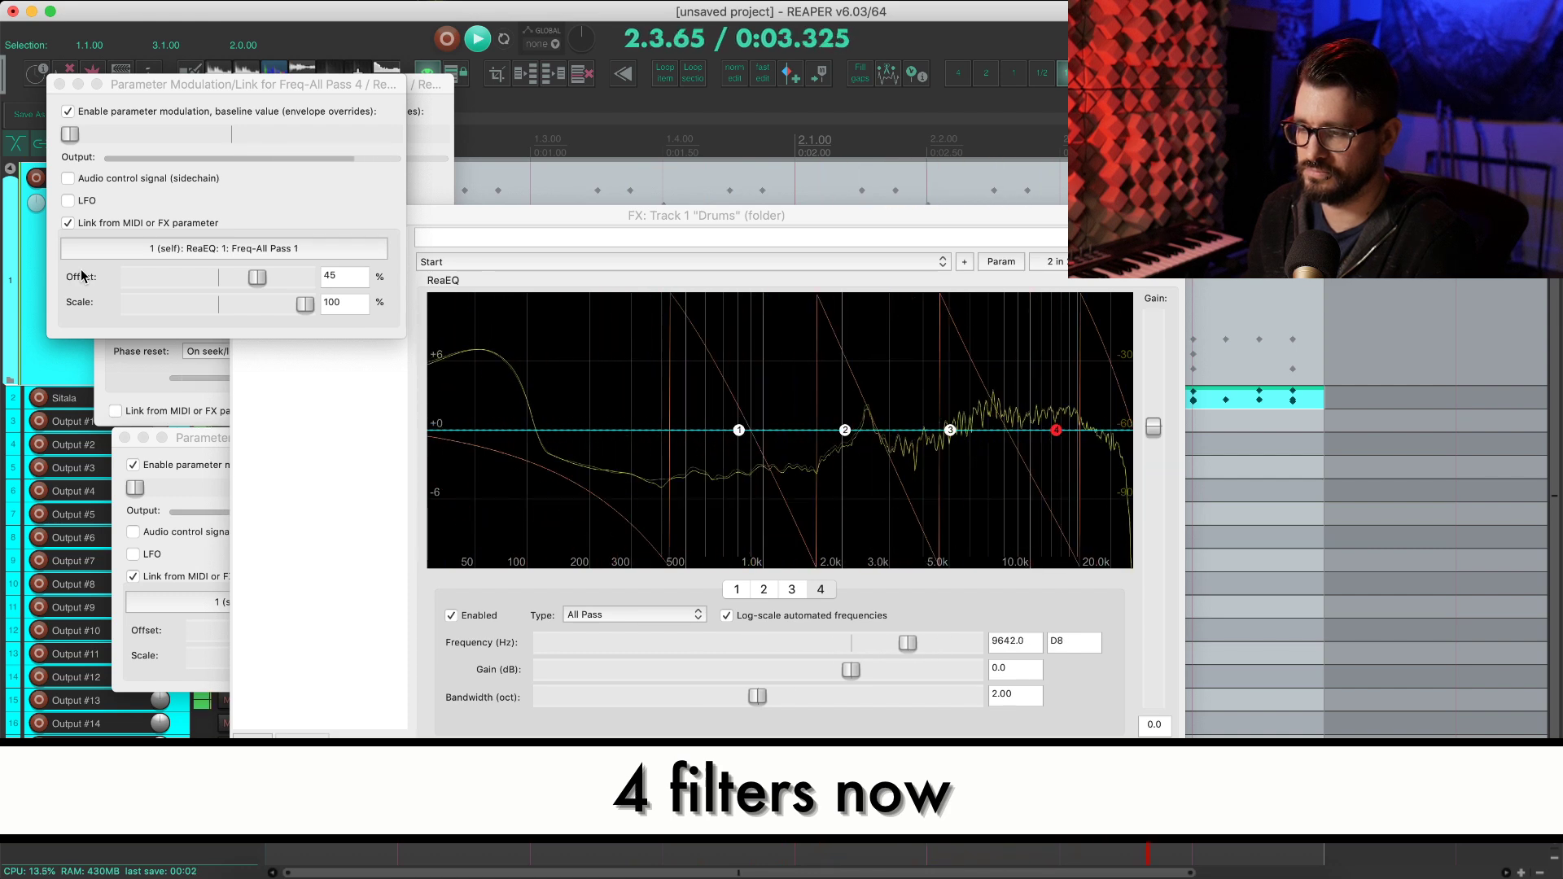
pyautogui.click(110, 365)
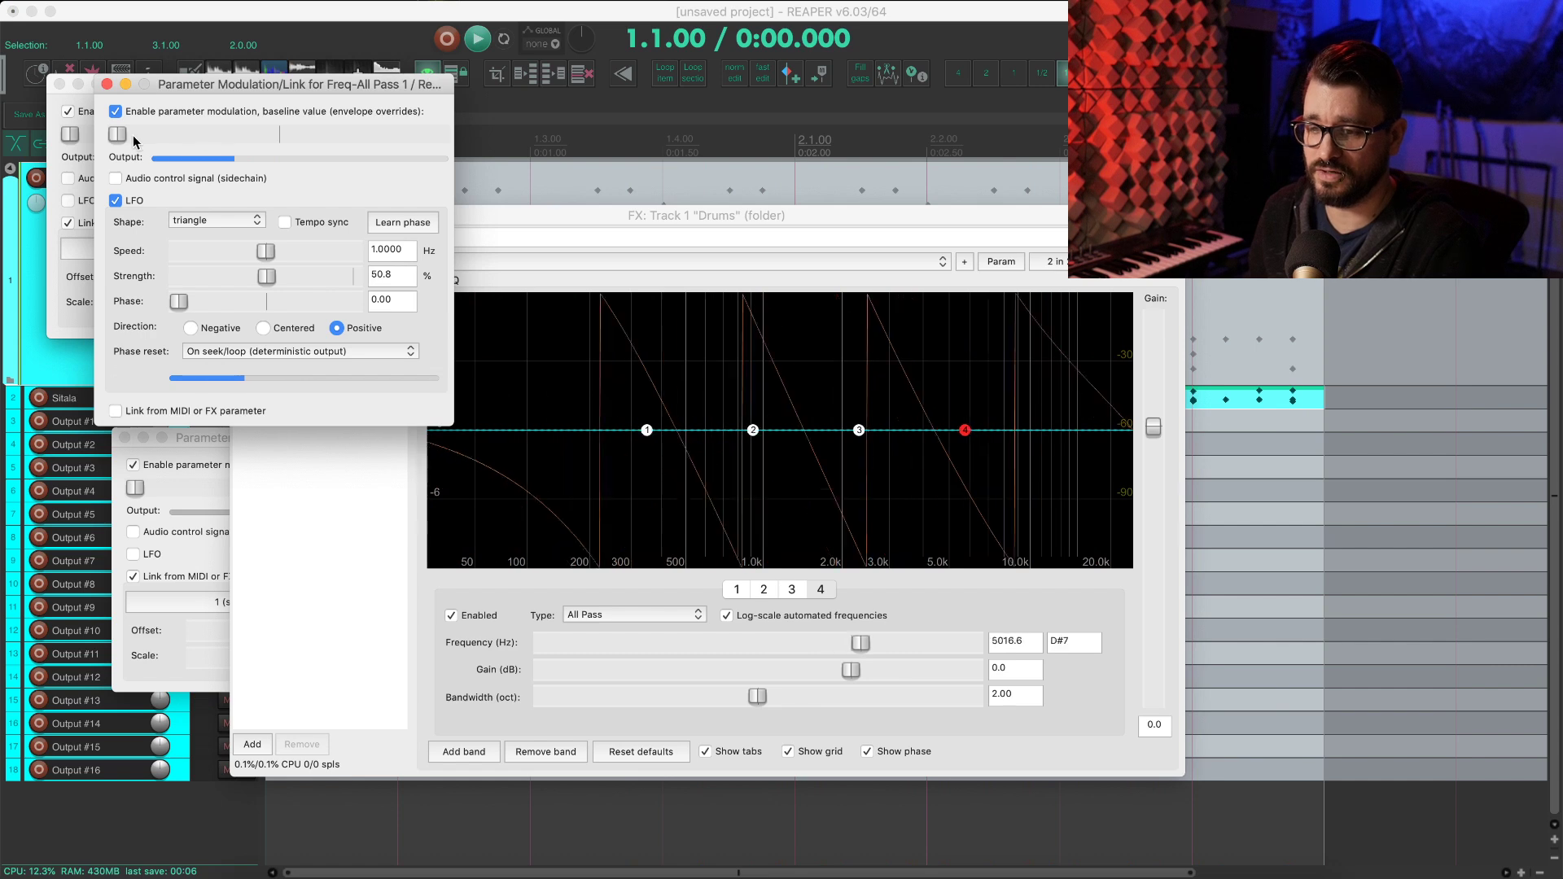
# - Drag band 1's modulation baseline slider right to raise its base frequency
pyautogui.moveTo(128, 138); pyautogui.dragTo(145, 138)
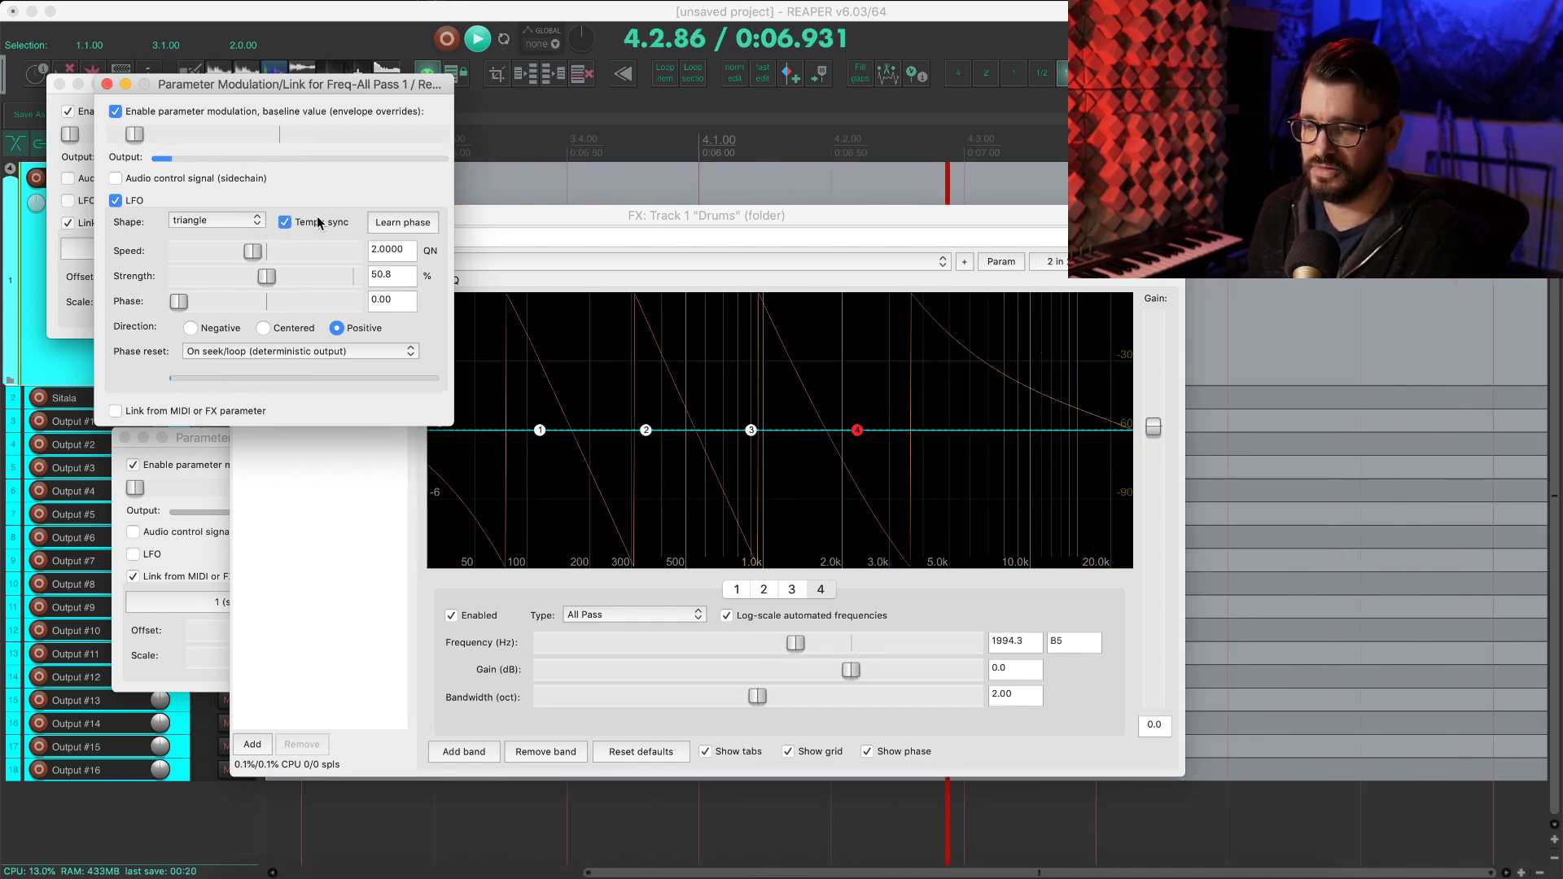
# - Play the project, try an LFO Speed of 1, then stop playback
pyautogui.press('space')
pyautogui.press('space')
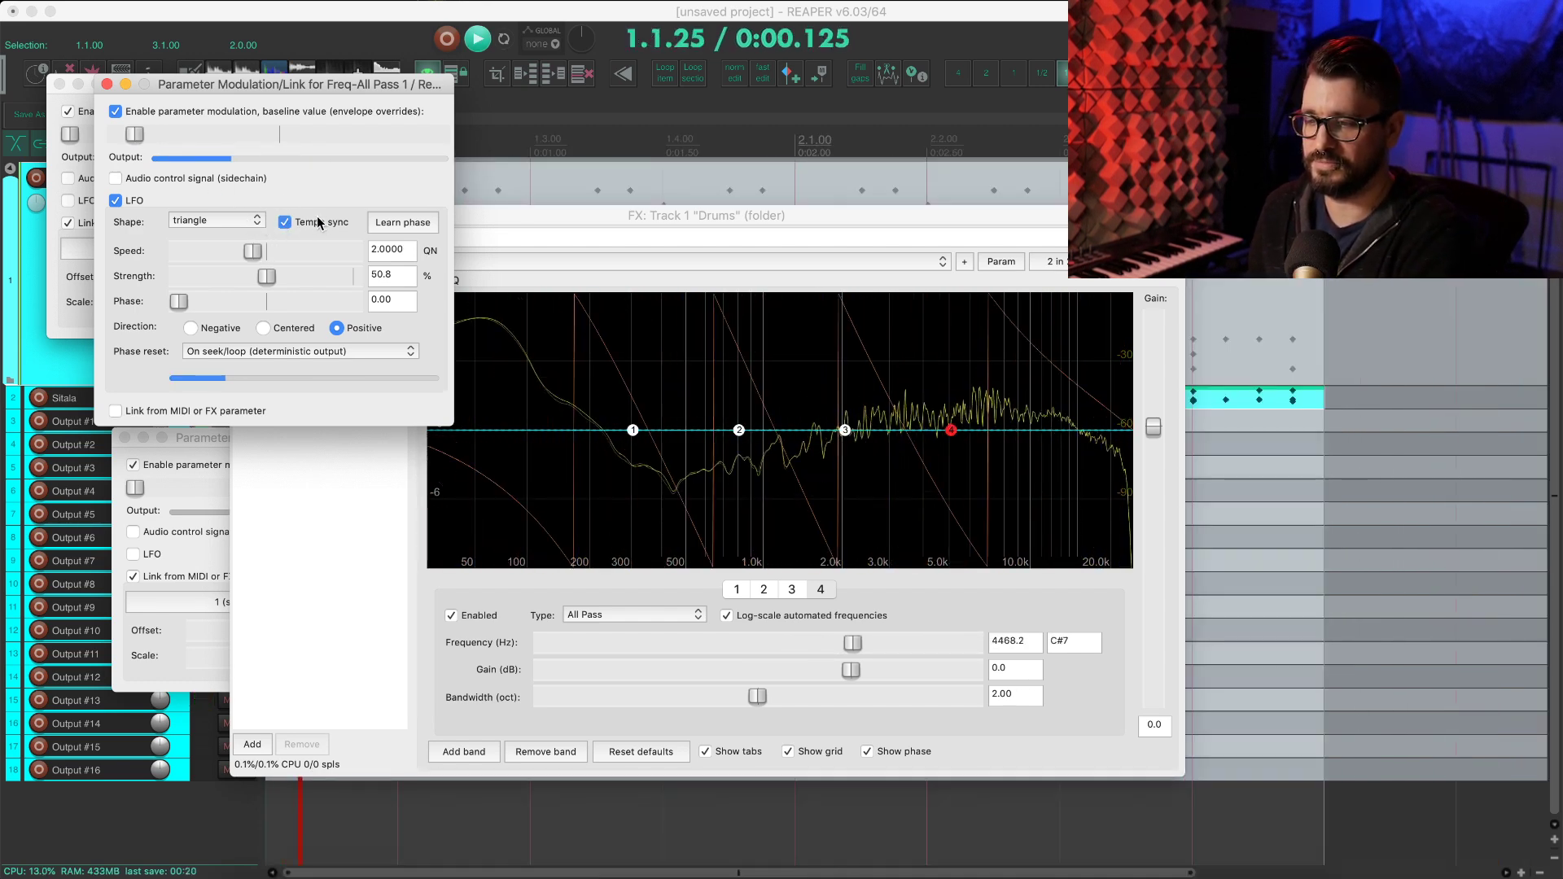
pyautogui.click(405, 251)
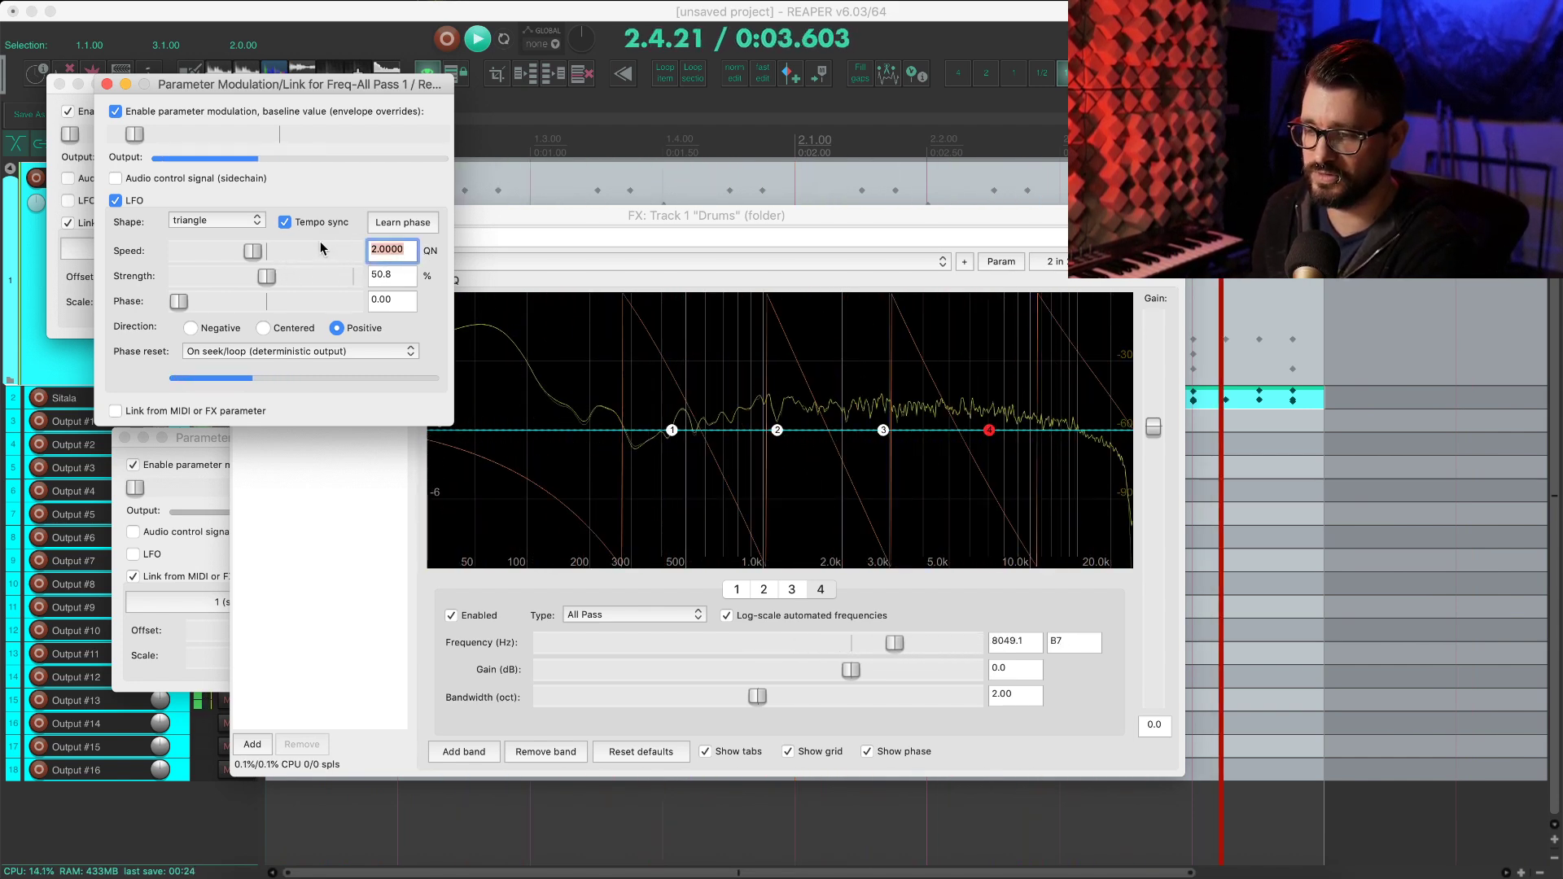
pyautogui.write('1')
pyautogui.click(348, 37)
pyautogui.press('space')
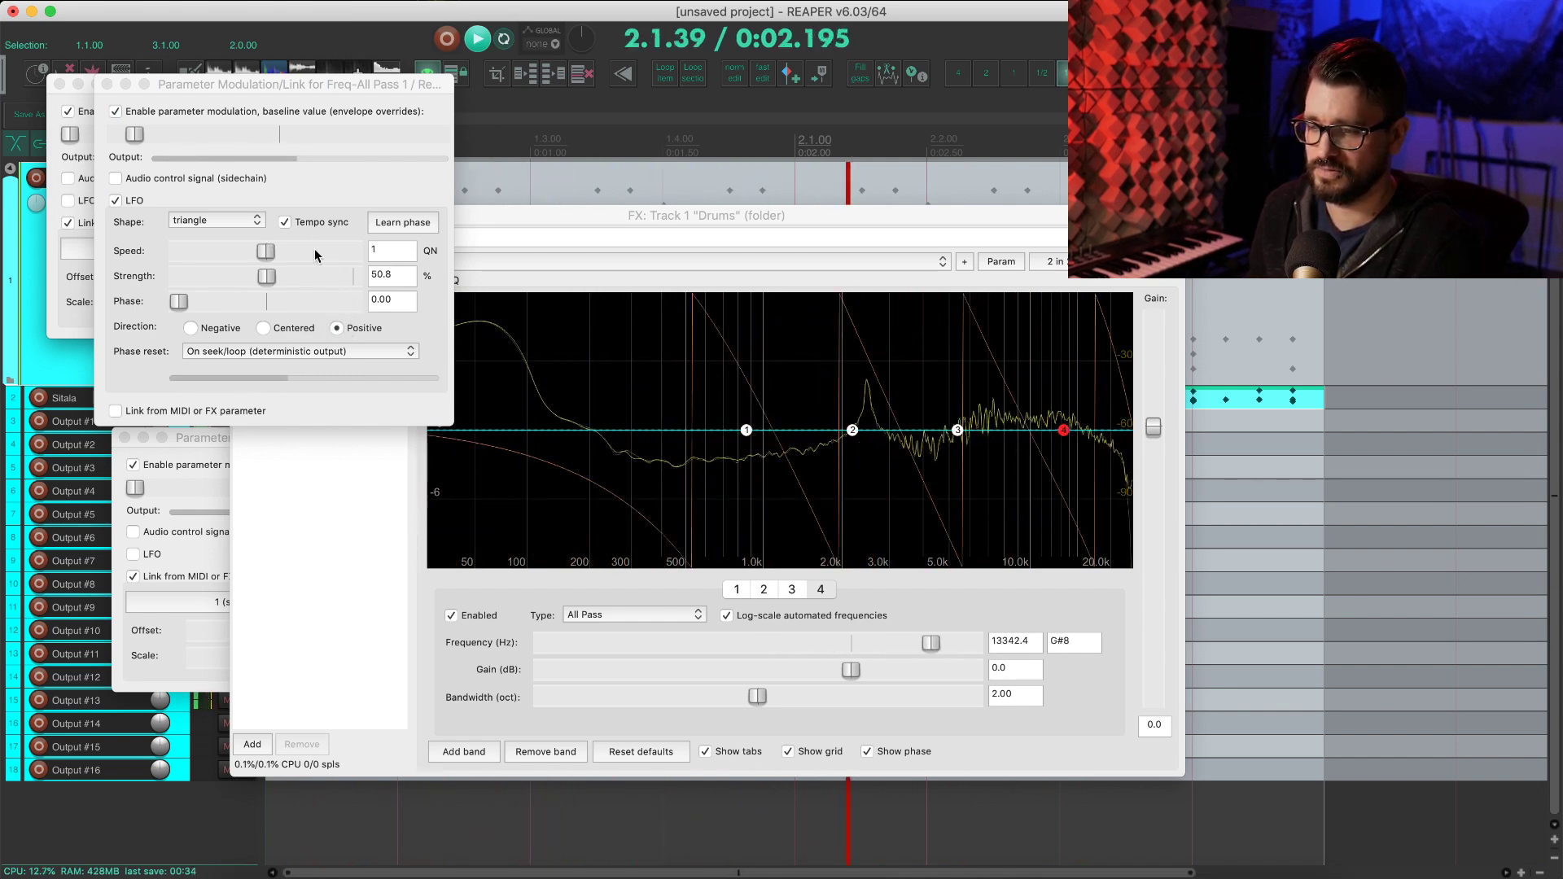
# - Set band 1's LFO Speed to 4 QN and drag its baseline frequency slightly lower
pyautogui.click(392, 251)
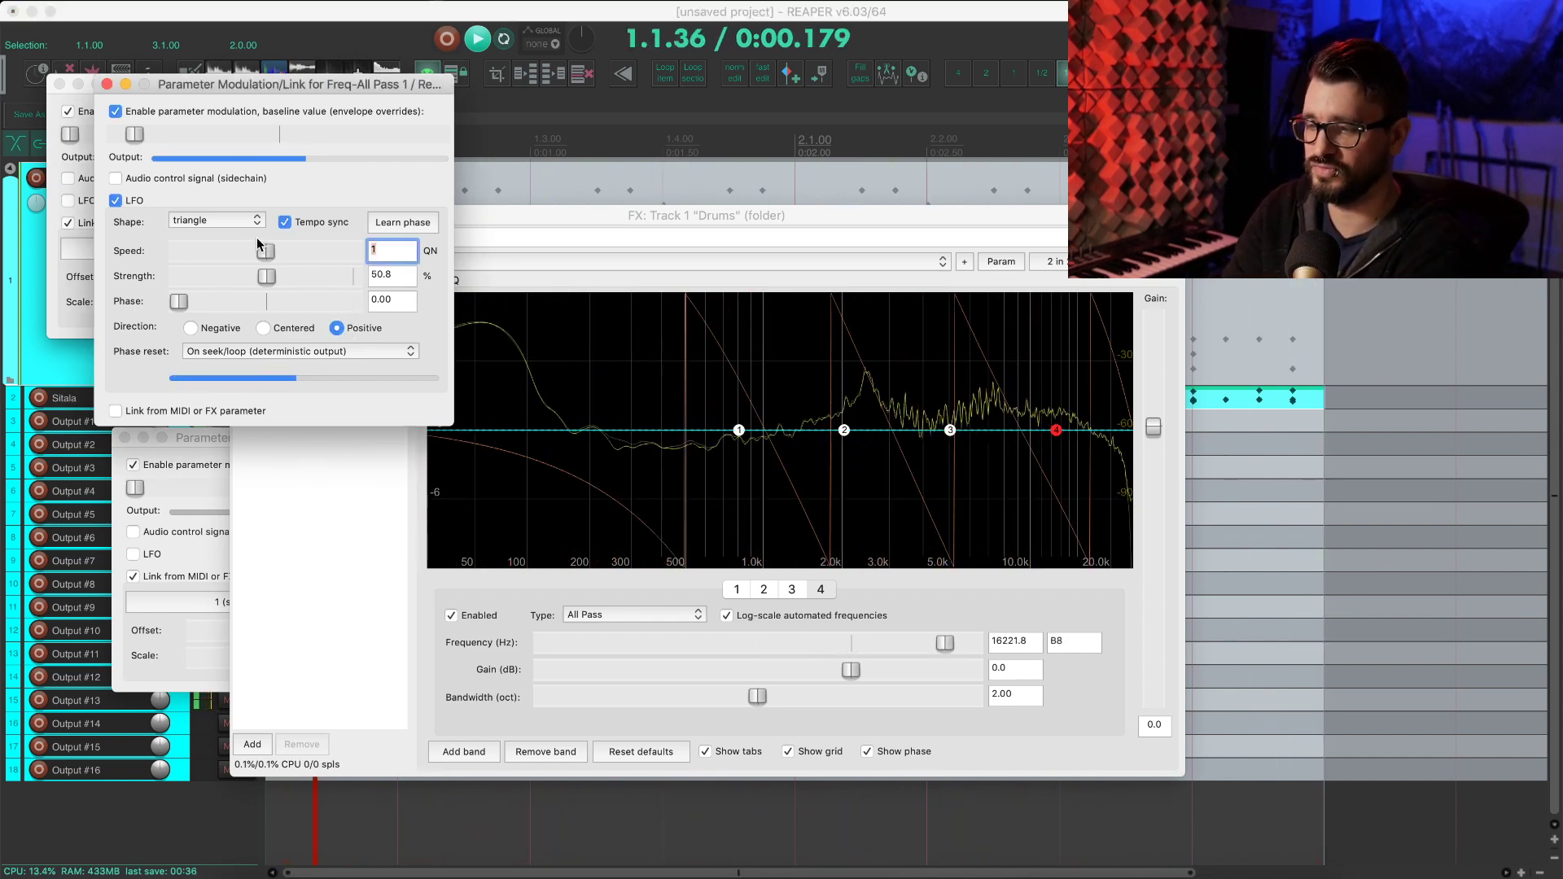
pyautogui.write('4')
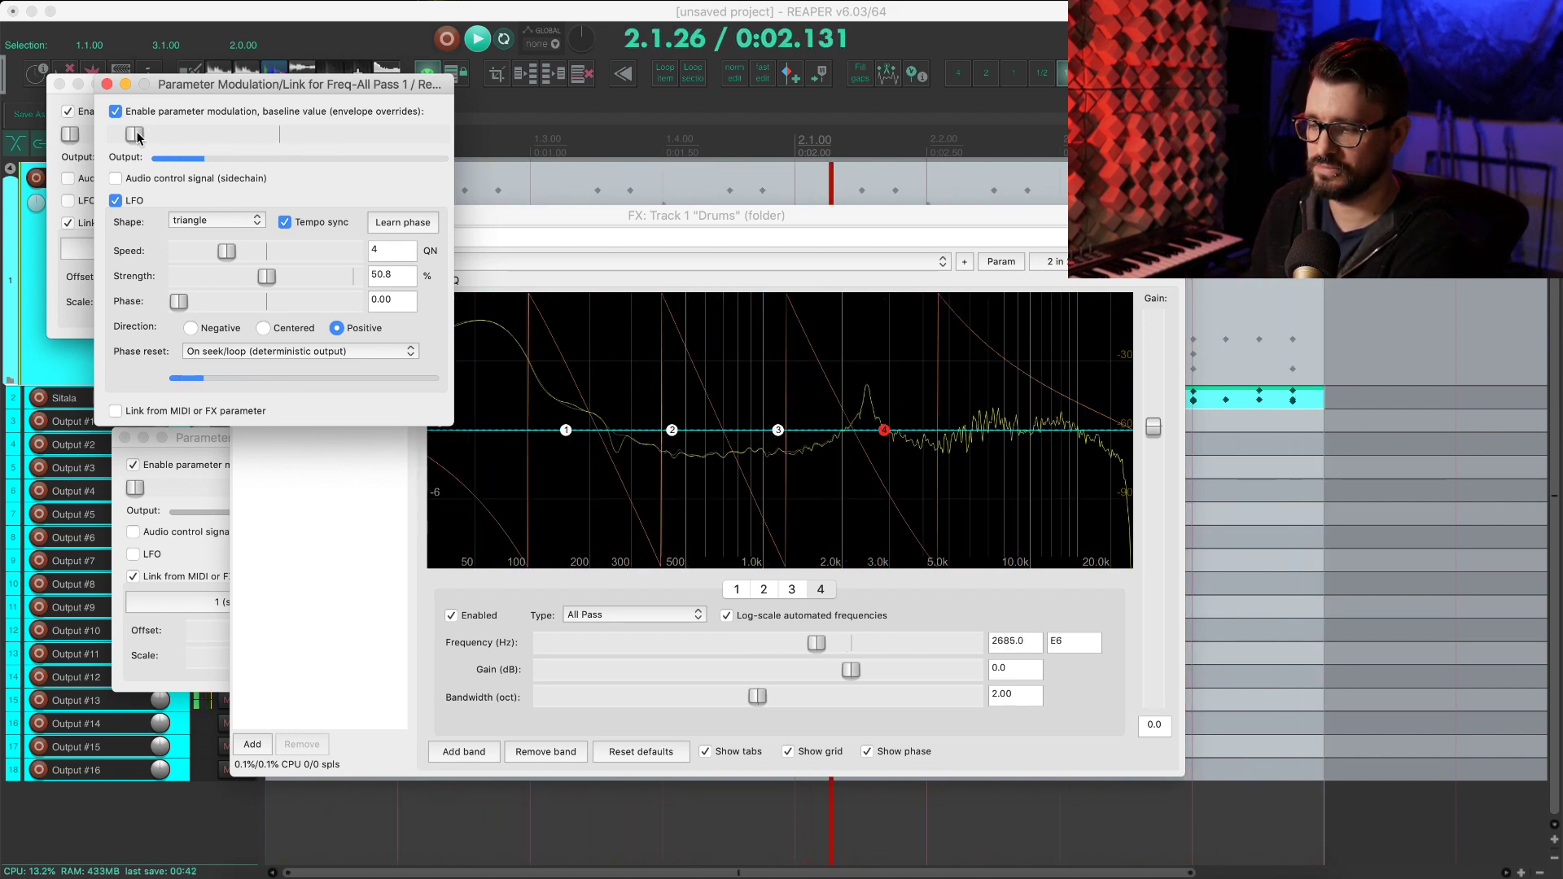
pyautogui.moveTo(137, 137); pyautogui.dragTo(127, 136)
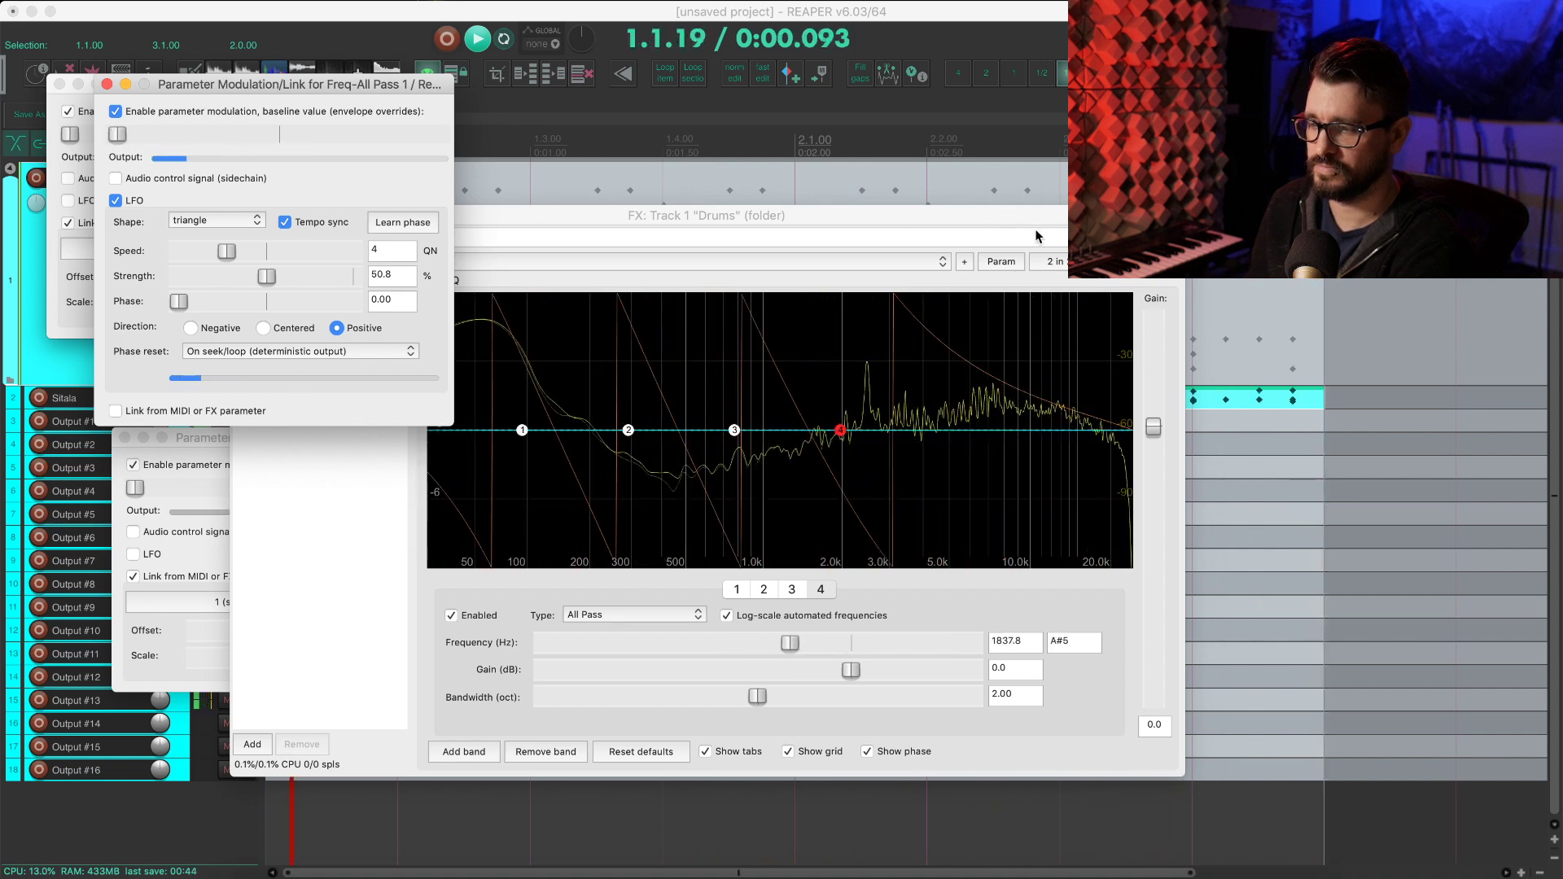
pyautogui.click(789, 607)
pyautogui.press('space')
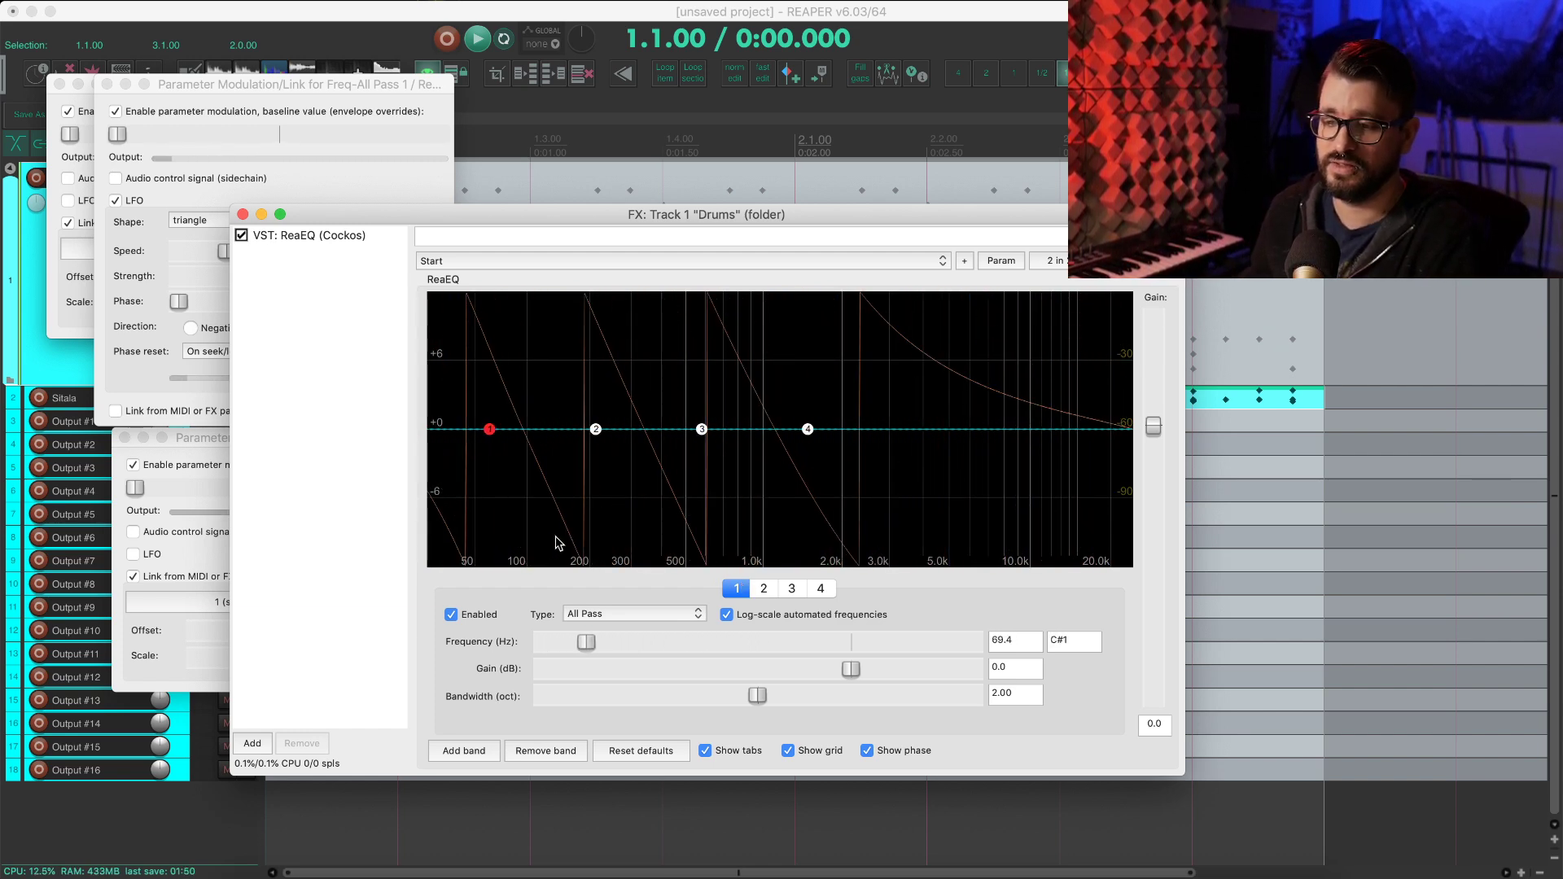
pyautogui.click(182, 221)
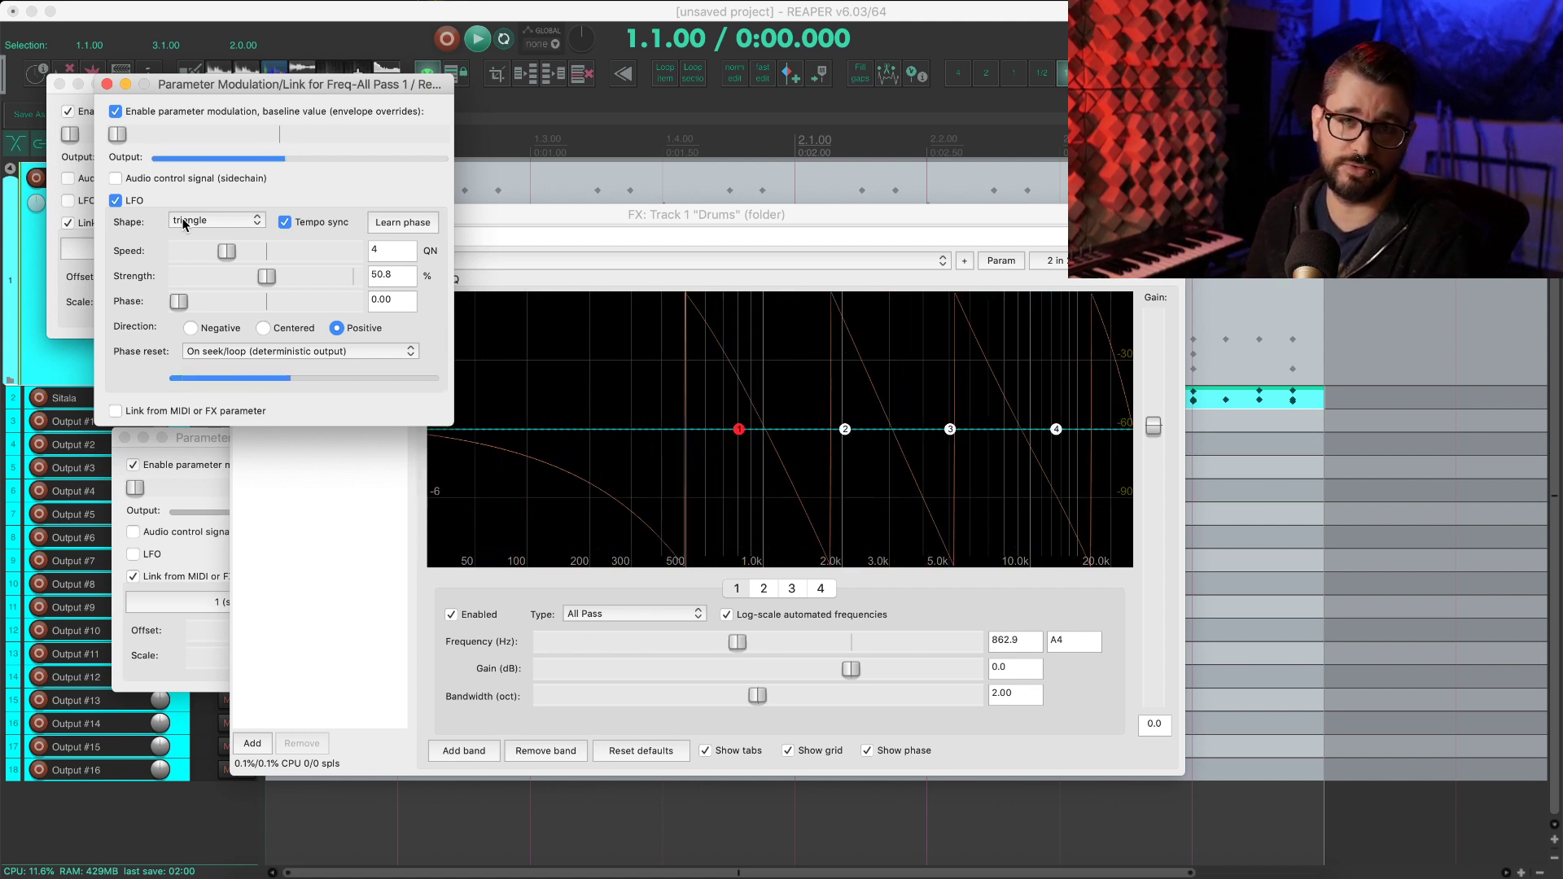